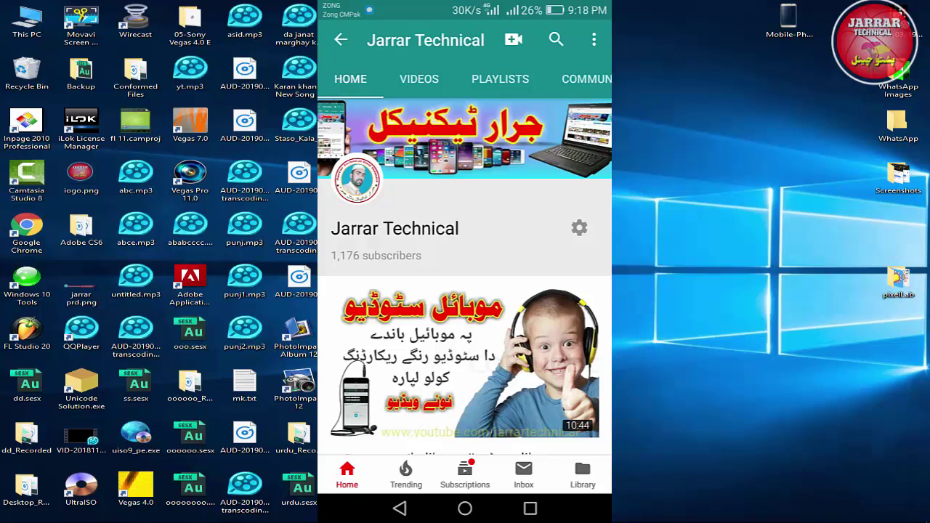
Open the session dd.sesx from the desktop in Adobe Audition, dismissing the QuickTime alert and the missing-effects warning.
double_click(26, 389)
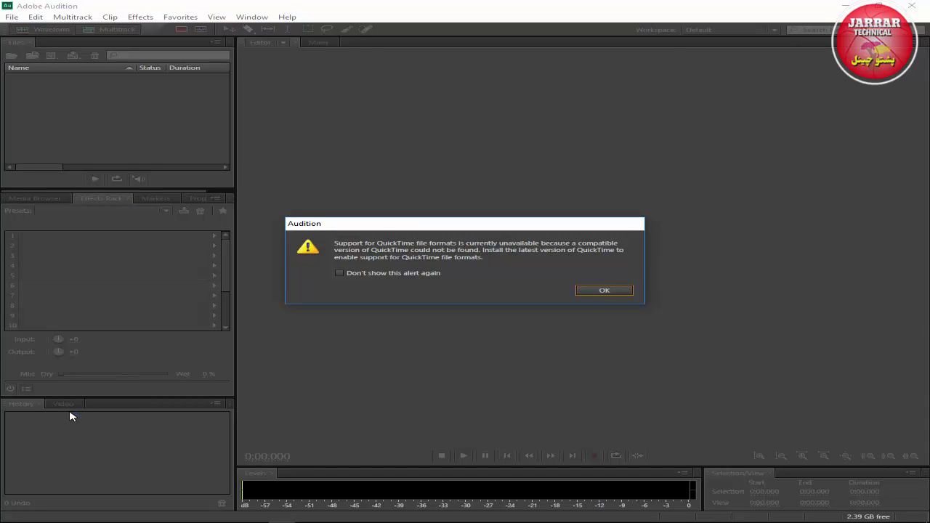
click(600, 294)
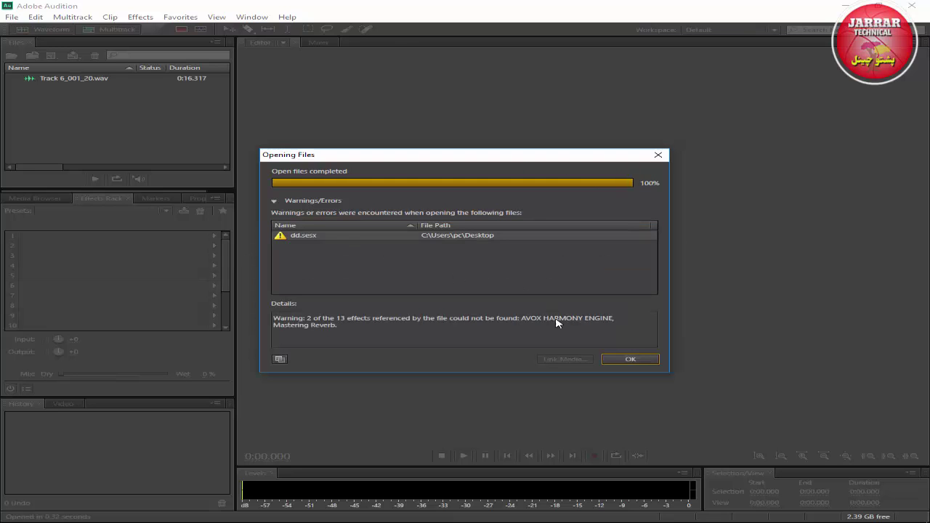
click(617, 359)
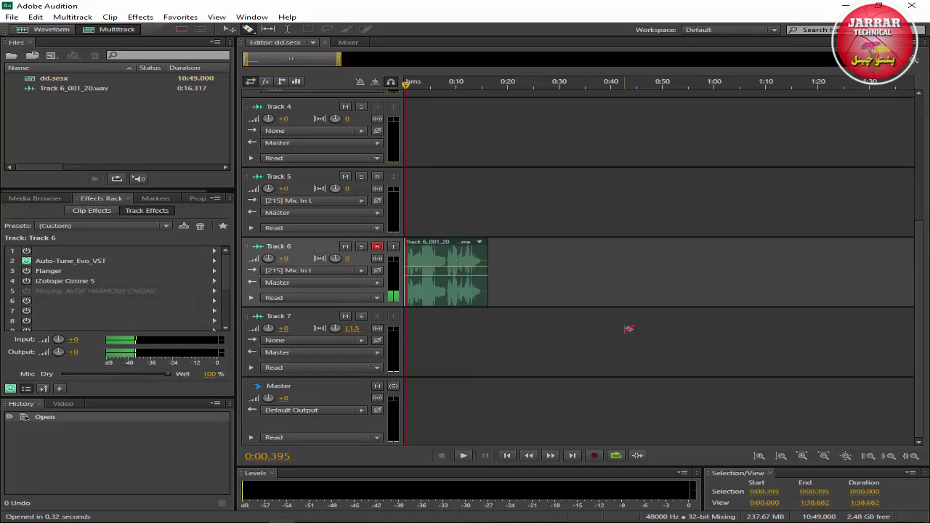
Ripple delete the existing audio clip on Track 6.
right_click(452, 243)
mouse_move(508, 172)
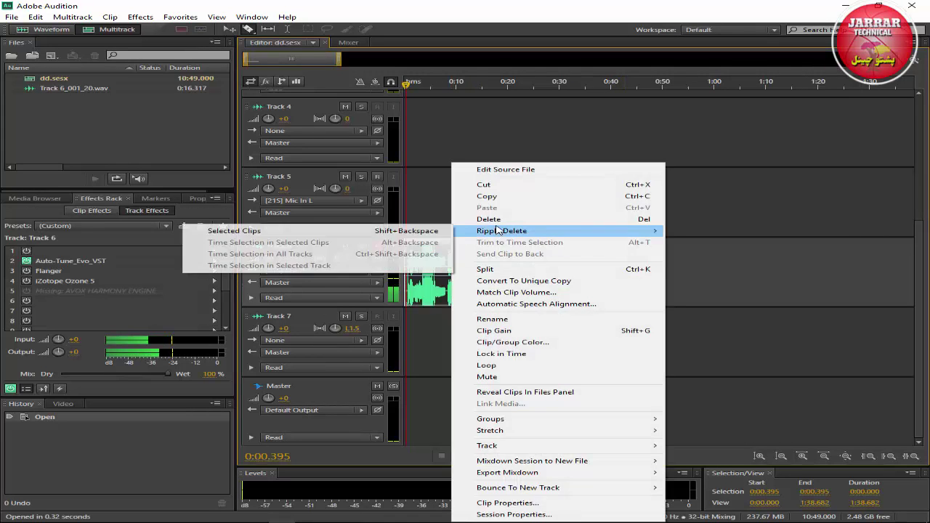
click(239, 230)
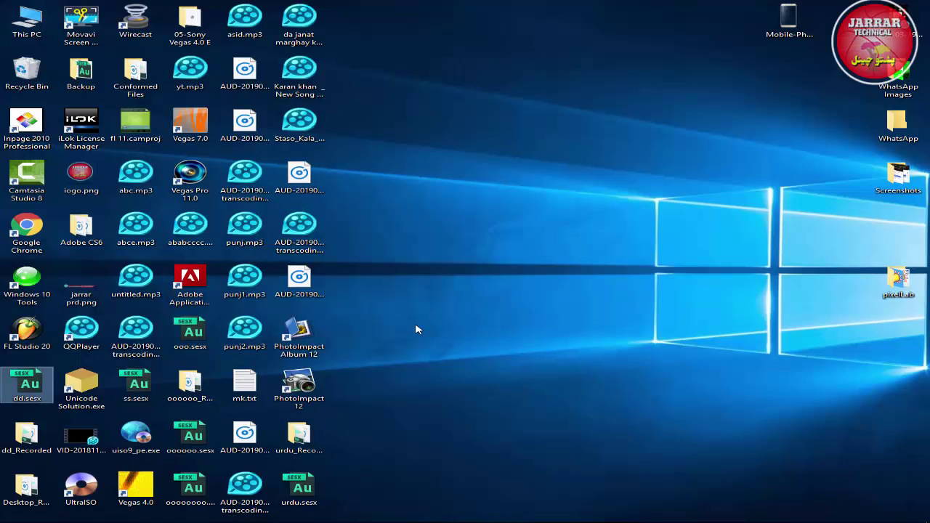
Add the desktop file AUD-20190325-WA0240_Custom transcoding_Audio-only output.MP3 to the session, conformed to its sample rate, and place it at the start of Track 5.
drag(301, 240, 471, 272)
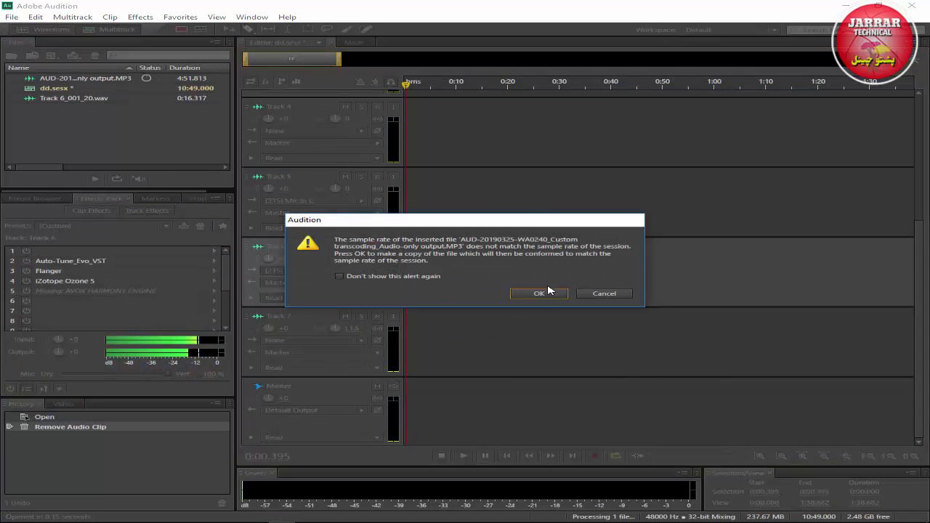
click(533, 293)
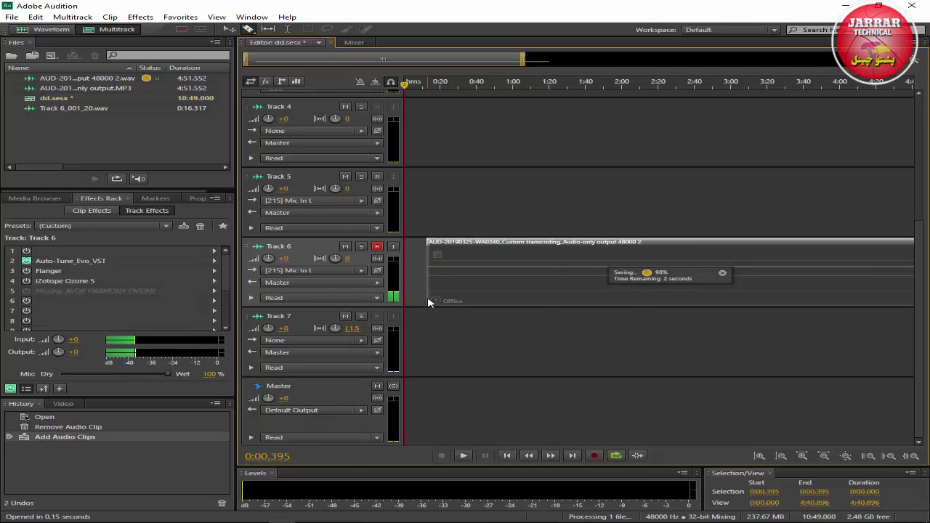
drag(477, 245, 436, 178)
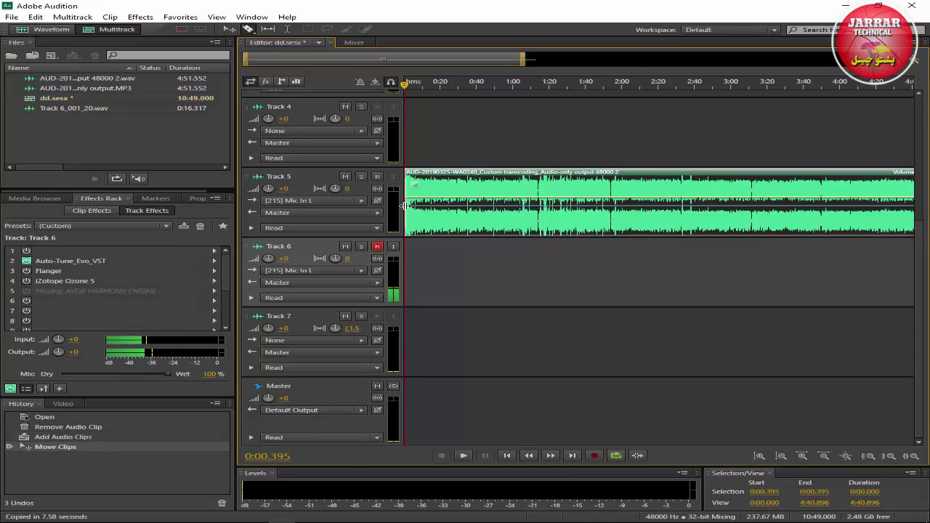
Play the quiet opening of the Track 5 clip and place the playhead at about 0:00.143.
drag(522, 60, 440, 60)
drag(384, 67, 247, 69)
scroll(247, 68, up, 1)
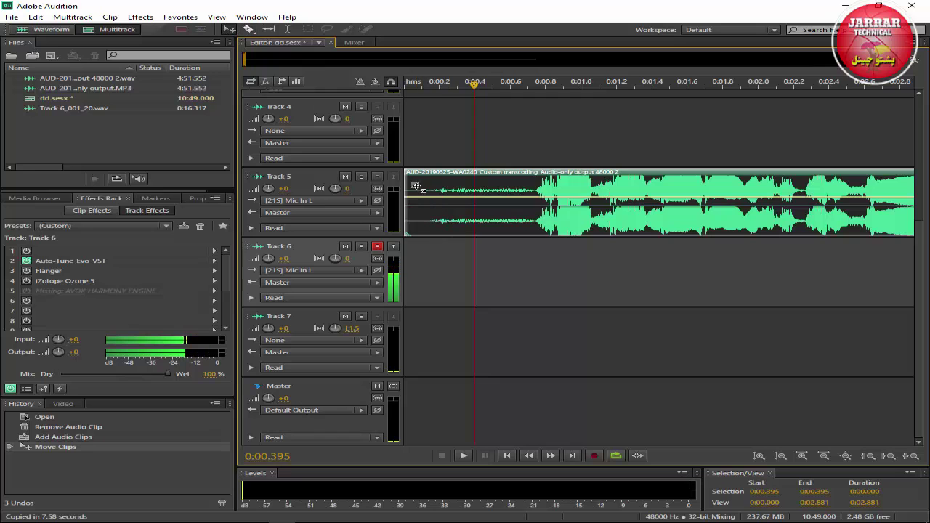
click(509, 84)
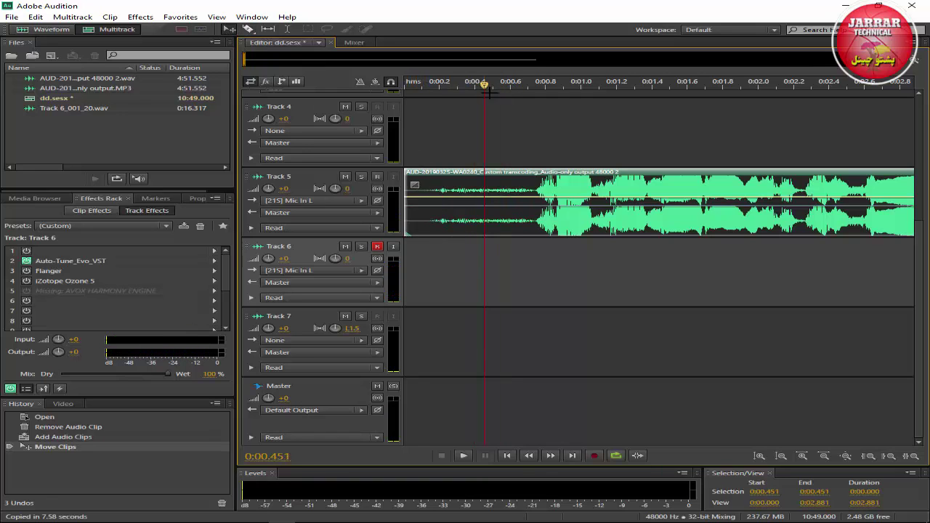
click(480, 84)
click(431, 84)
key(space)
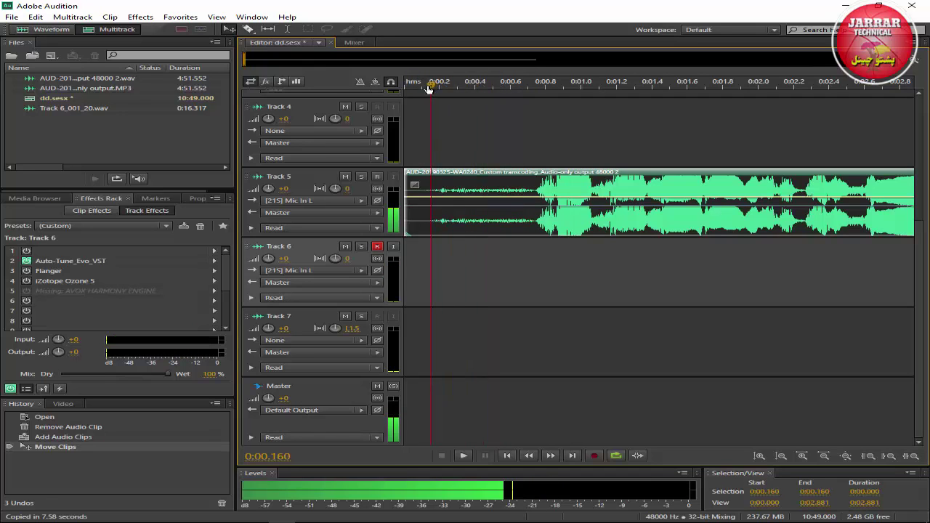
click(431, 84)
mouse_move(432, 85)
mouse_down()
mouse_move(416, 84)
mouse_move(507, 86)
mouse_move(430, 85)
mouse_up()
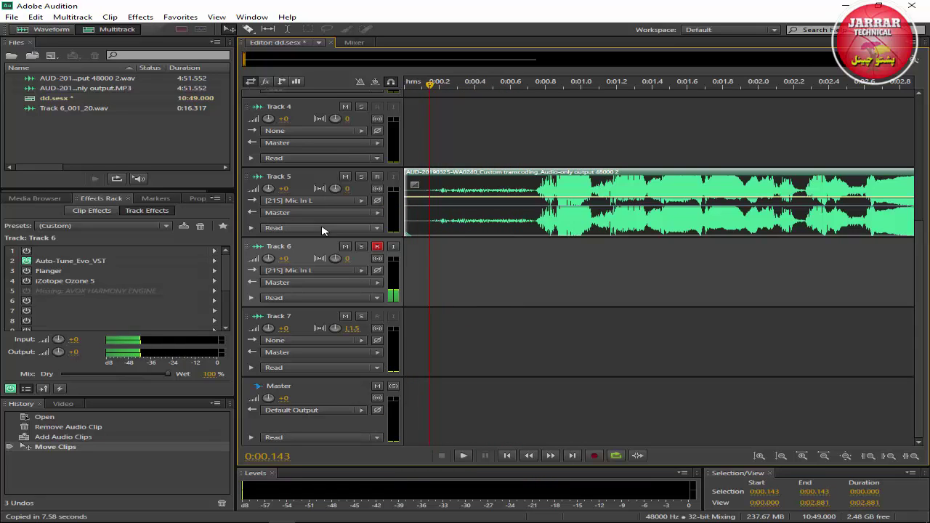
Change the audio hardware device class to MME, accept the device change, and test the session playback.
click(361, 271)
click(445, 322)
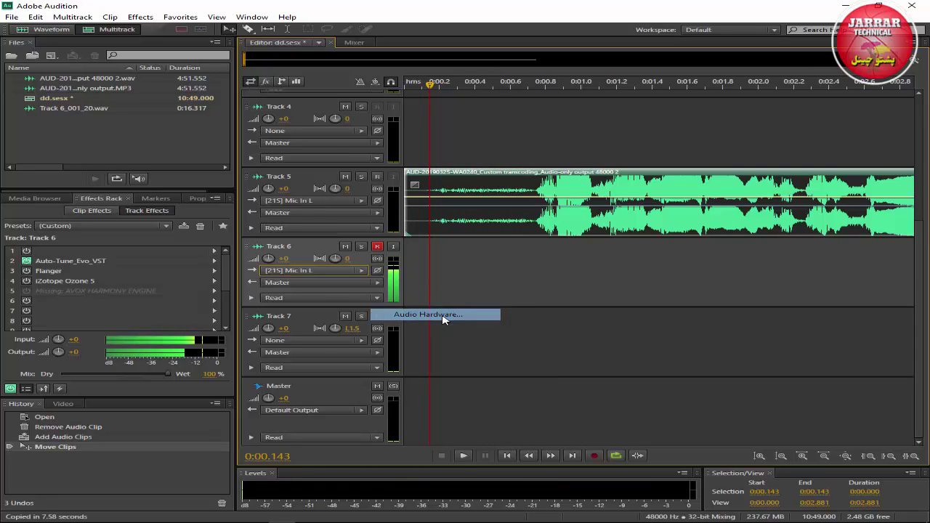
click(484, 192)
click(483, 217)
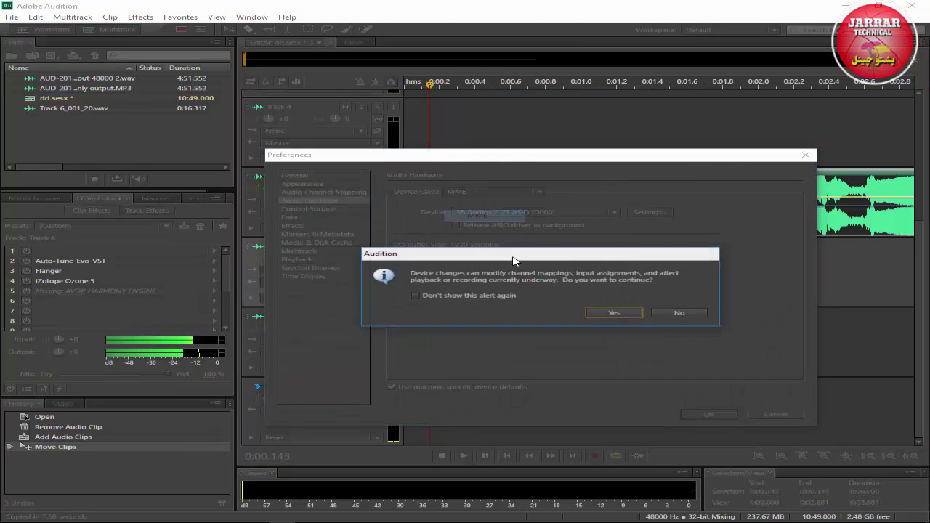
click(619, 314)
click(706, 414)
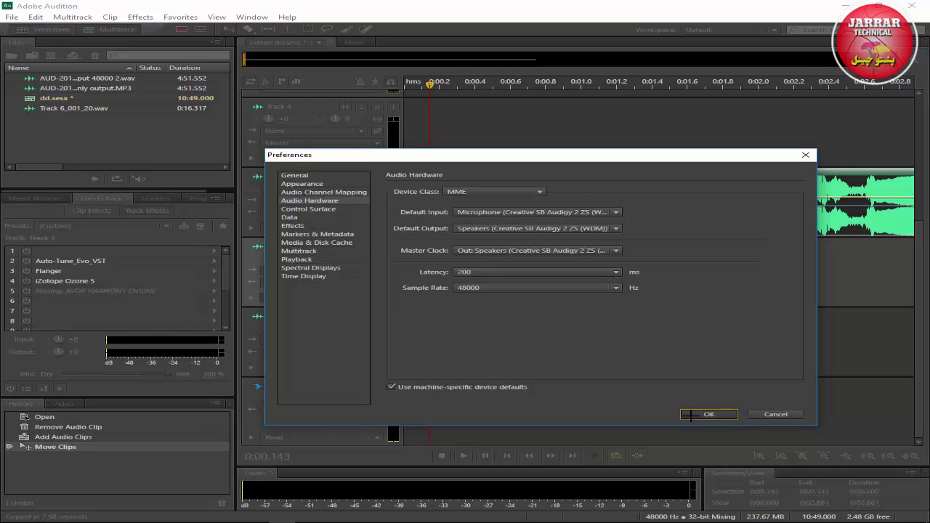
click(462, 456)
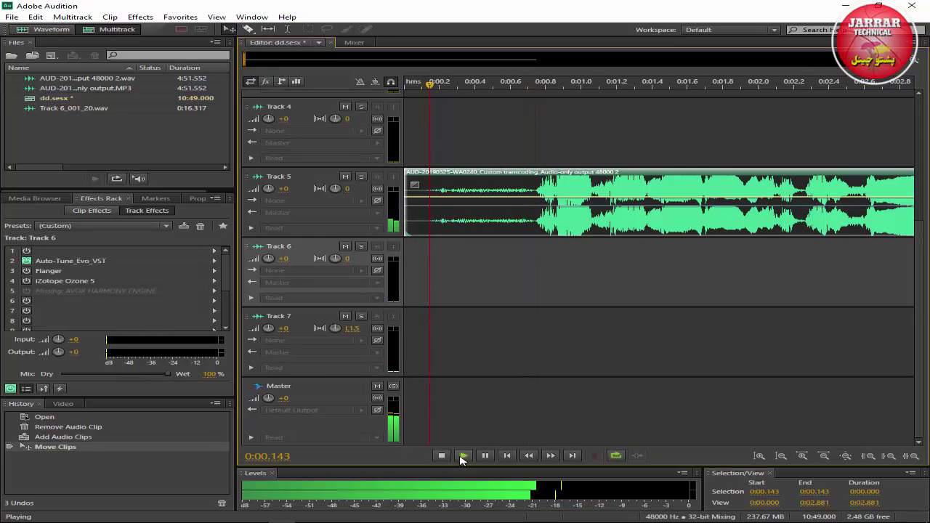
click(440, 457)
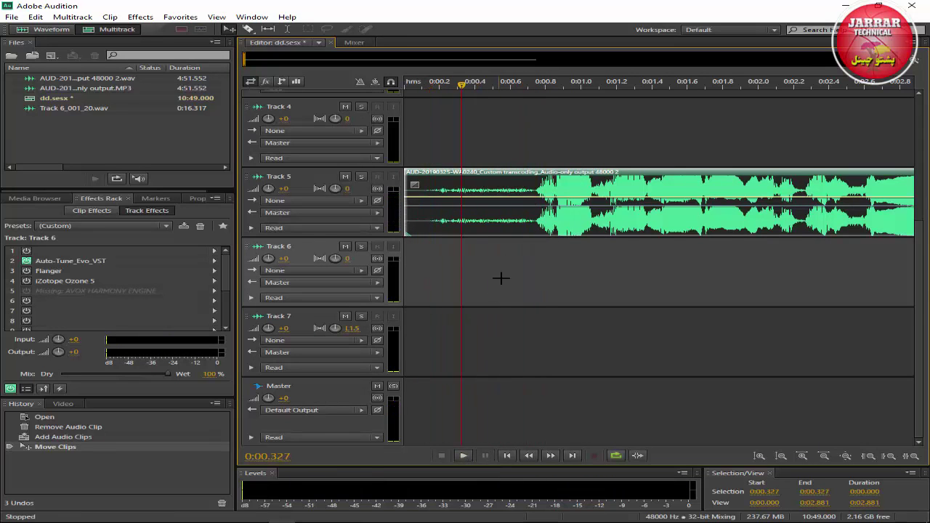
Inspect the Adaptive Noise Reduction settings in Track 5's effects rack, then close them.
click(388, 175)
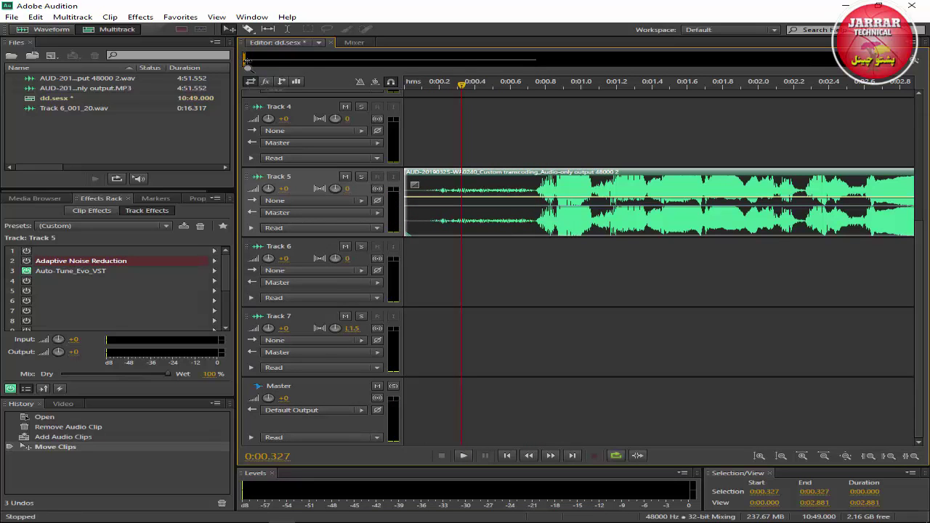
mouse_move(247, 60)
mouse_down()
mouse_move(276, 61)
mouse_move(245, 61)
mouse_up()
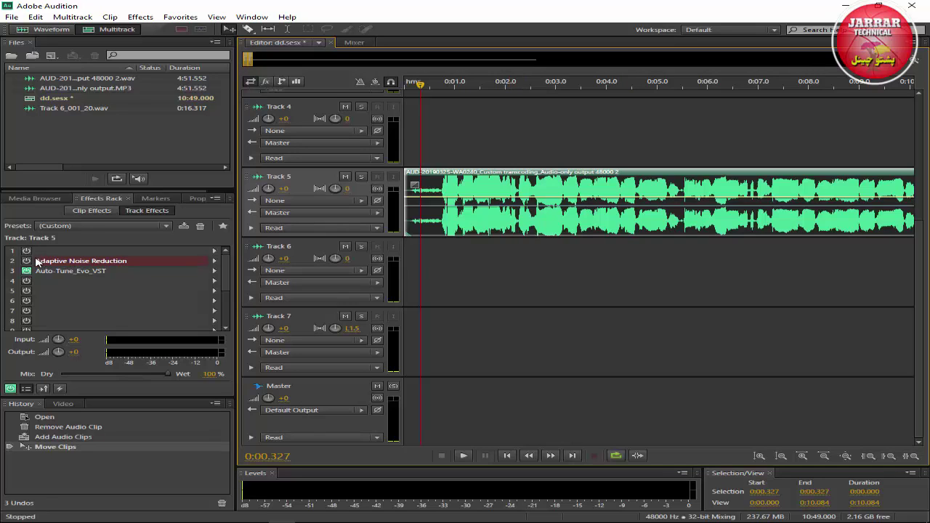
double_click(66, 262)
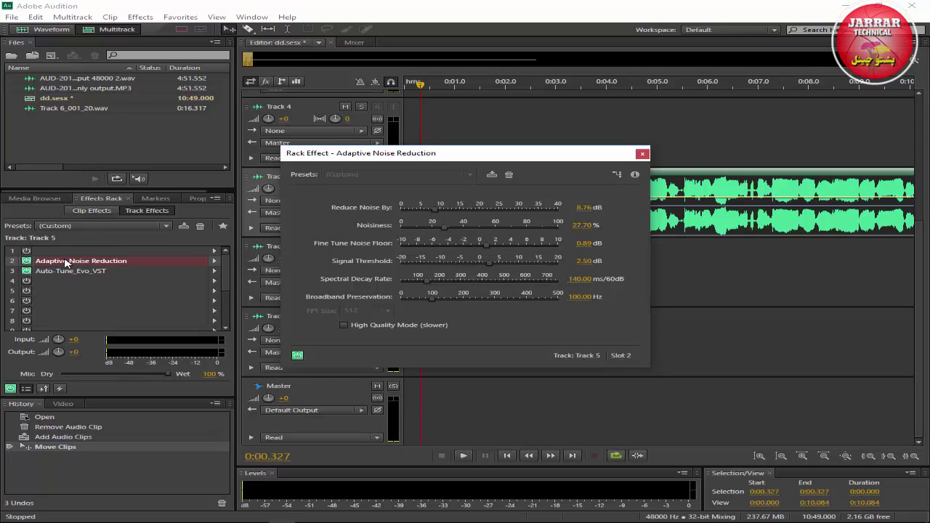
click(646, 154)
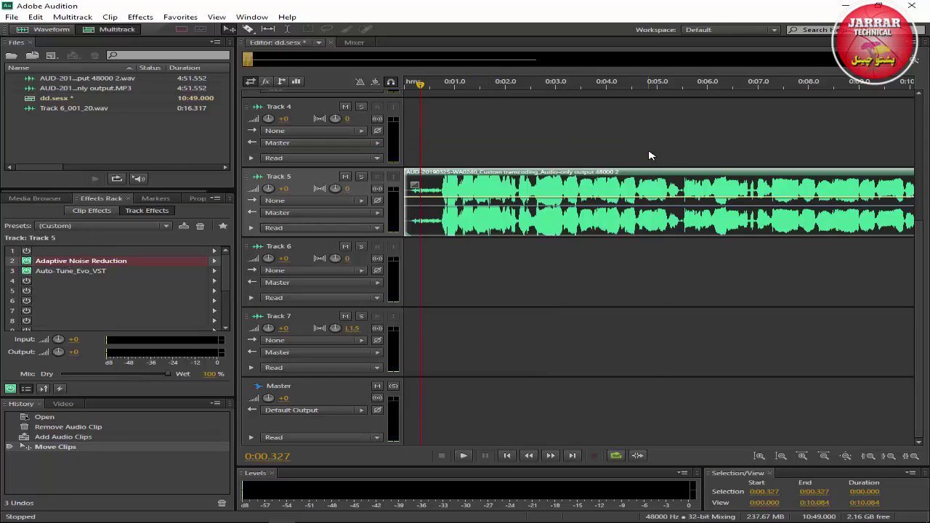
Open the Track 5 clip in the waveform editor and play its opening noise from about 0:00.024 to 0:00.345.
click(557, 209)
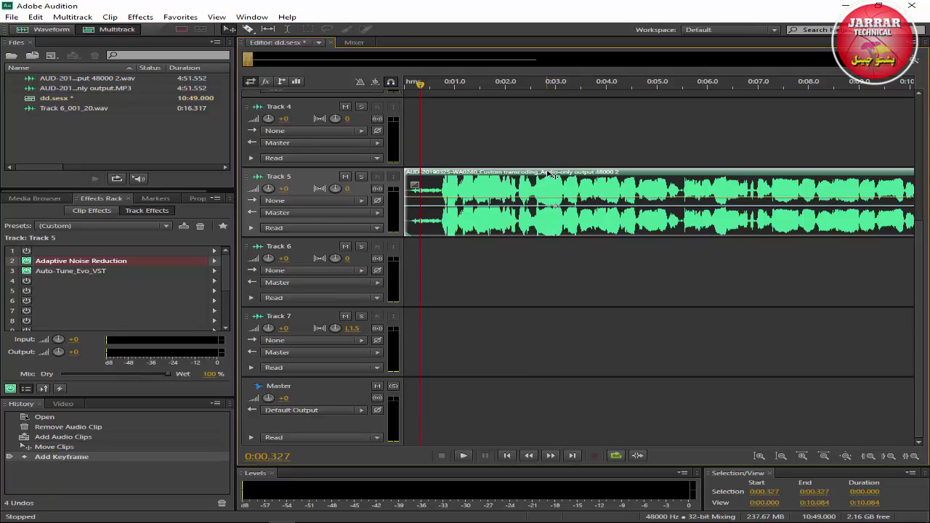
double_click(550, 176)
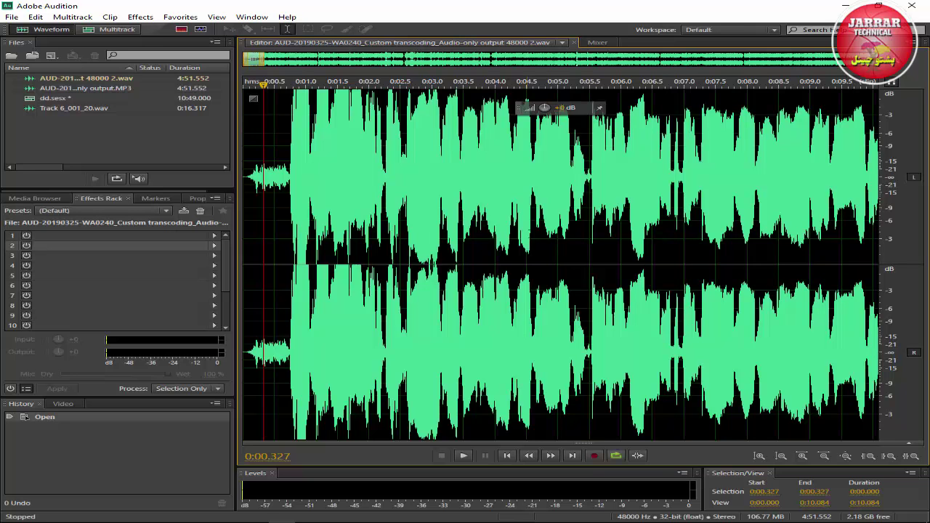
drag(269, 63, 245, 69)
drag(324, 385, 712, 385)
drag(258, 385, 462, 386)
click(463, 455)
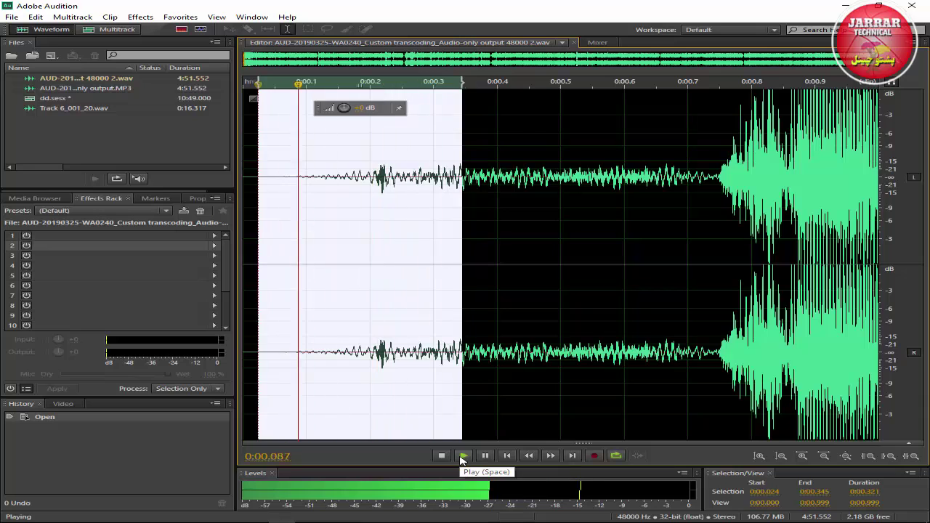
click(442, 455)
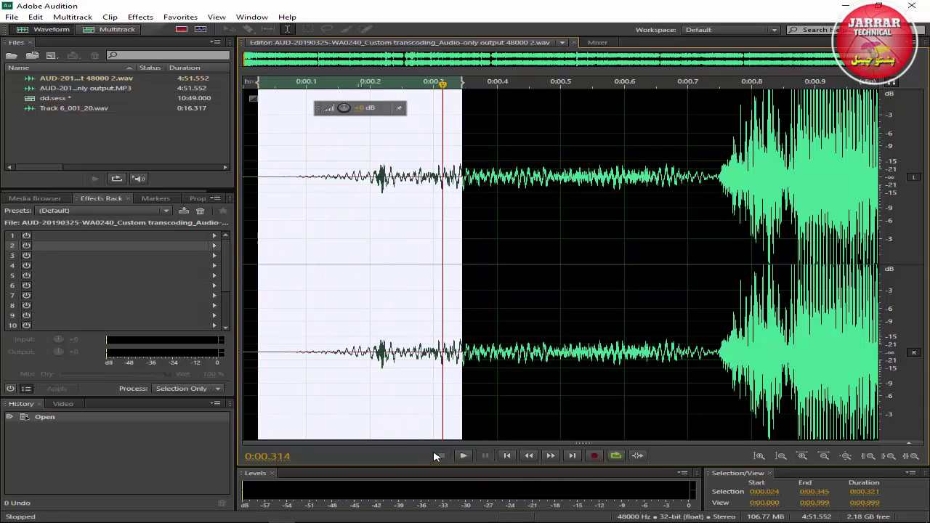
Select the opening noise from about 0:00.055 to 0:00.472 and capture its noise print in the Noise Reduction (process) effect.
click(434, 397)
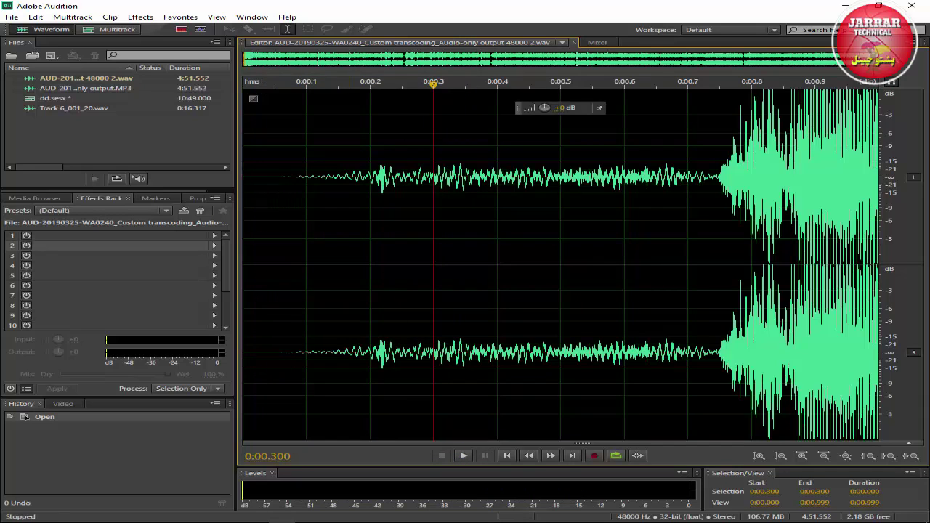
drag(278, 175, 543, 184)
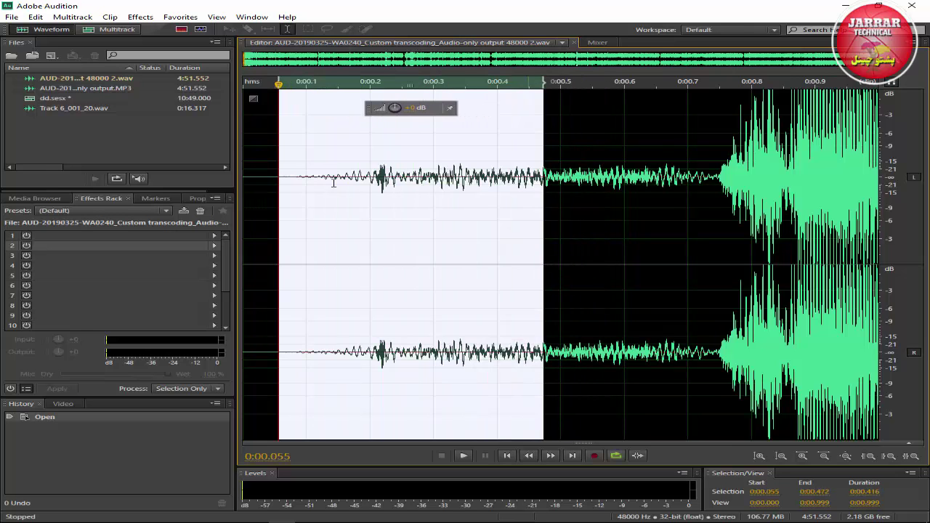
click(141, 16)
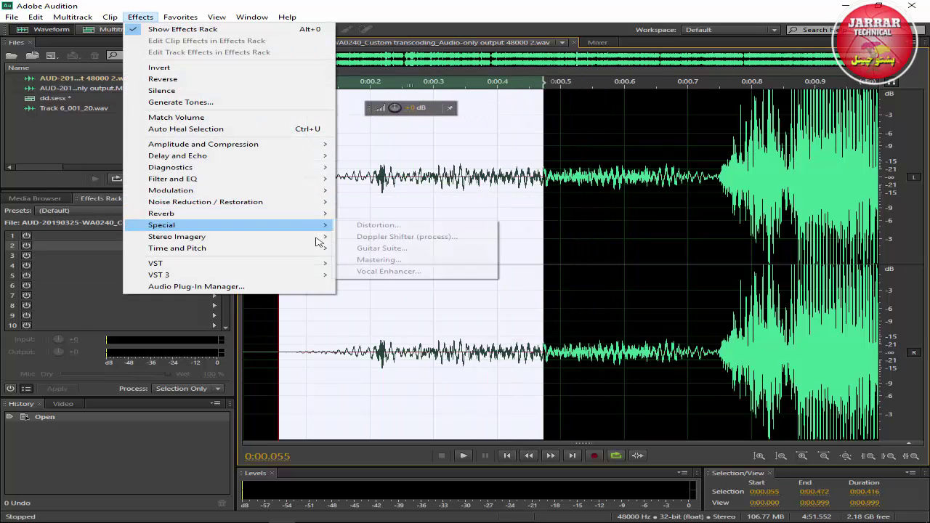
mouse_move(307, 191)
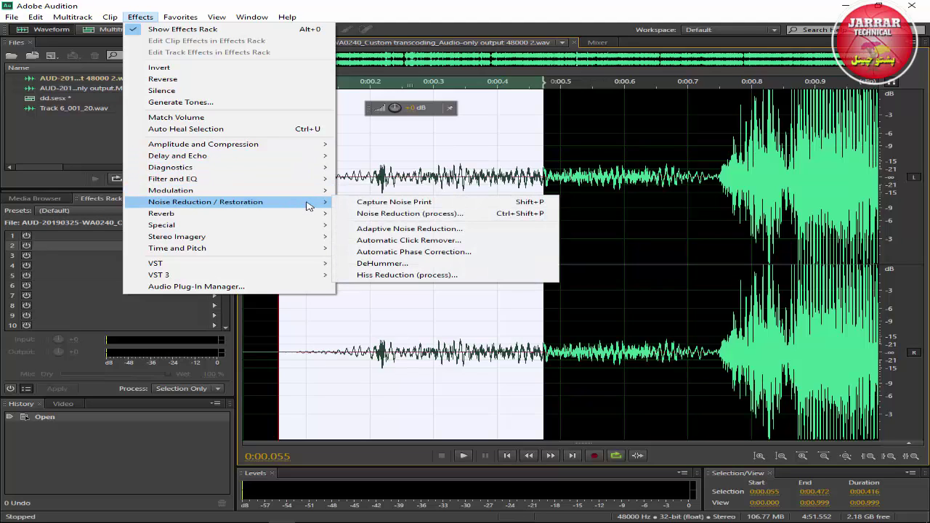
click(411, 215)
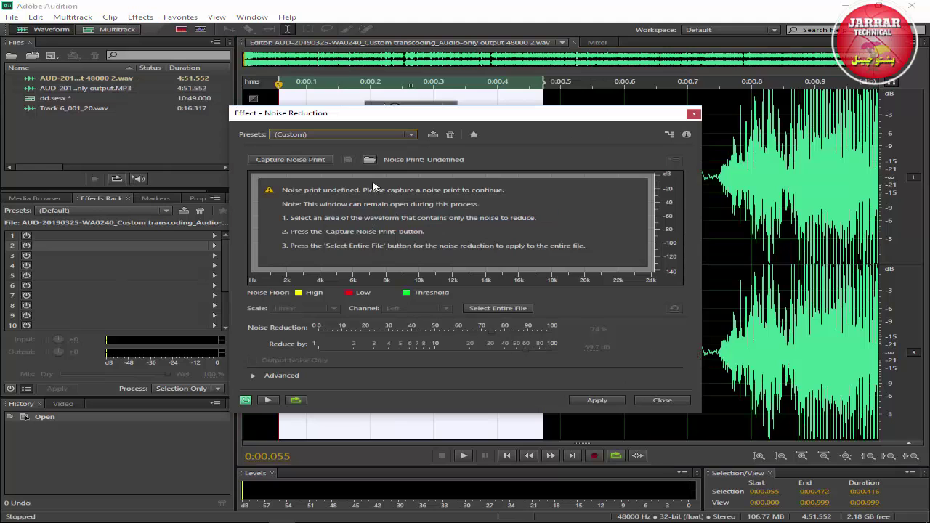
click(282, 161)
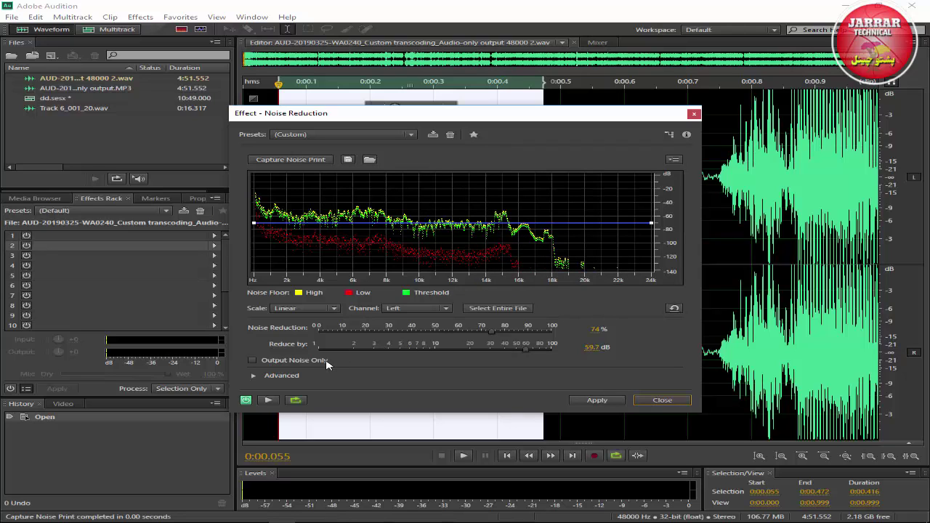
Preview the noise reduction while adjusting it, setting Noise Reduction to 89% and Reduce by to 56.3 dB.
click(268, 400)
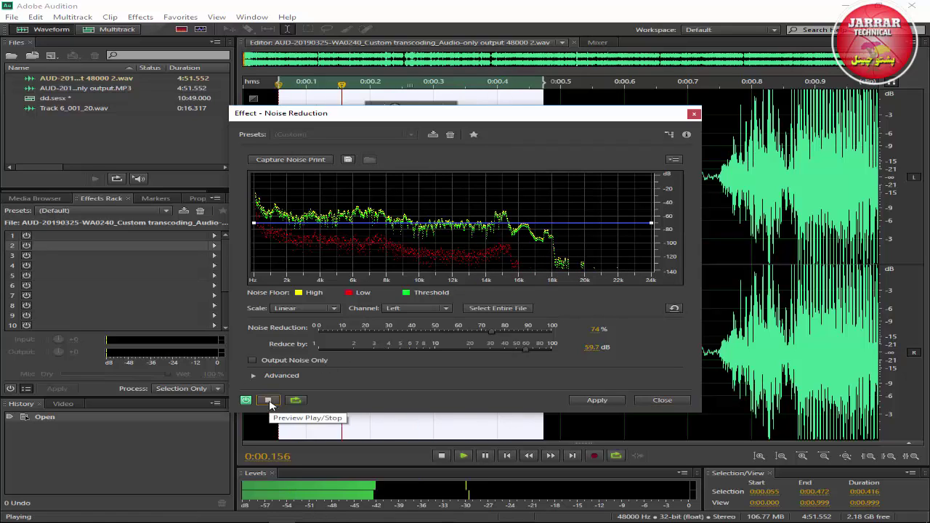
drag(492, 332, 362, 331)
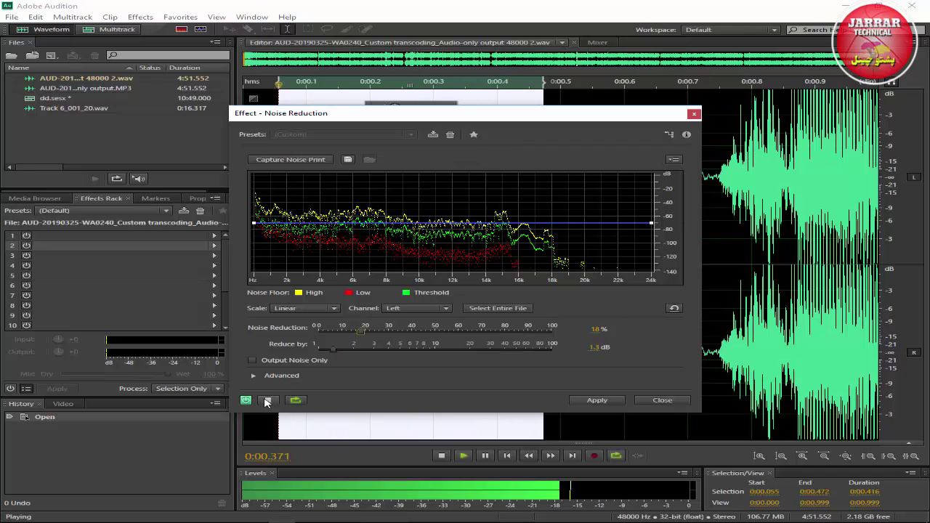
click(268, 400)
drag(412, 336, 529, 341)
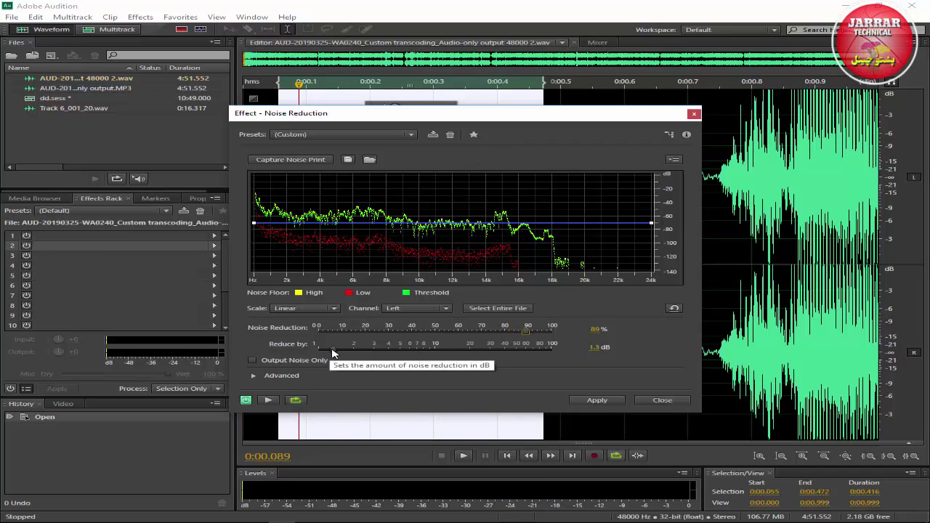
drag(330, 349, 523, 349)
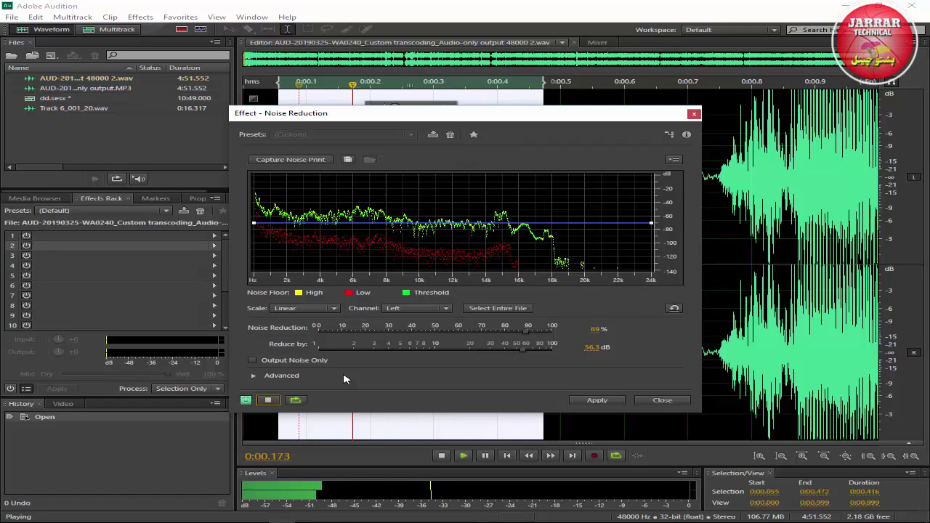
Stop the preview and apply the noise reduction to the selected opening section.
click(268, 400)
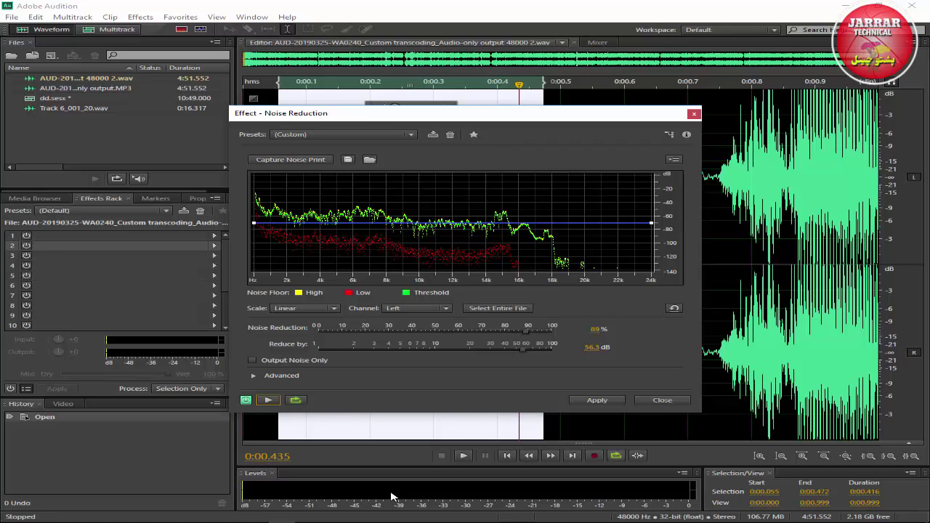
click(596, 401)
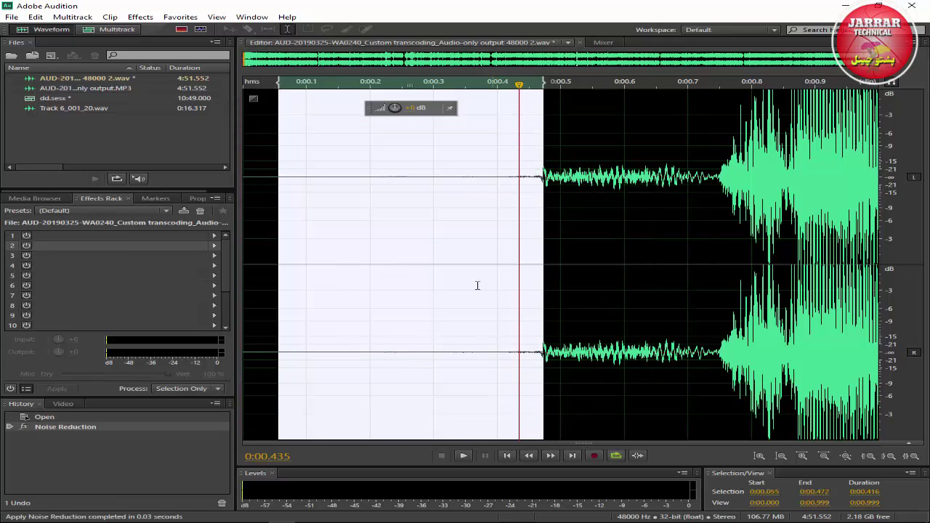
Select the entire 4:51.552 waveform and apply Noise Reduction (process) to it with the currently set noise print.
double_click(437, 243)
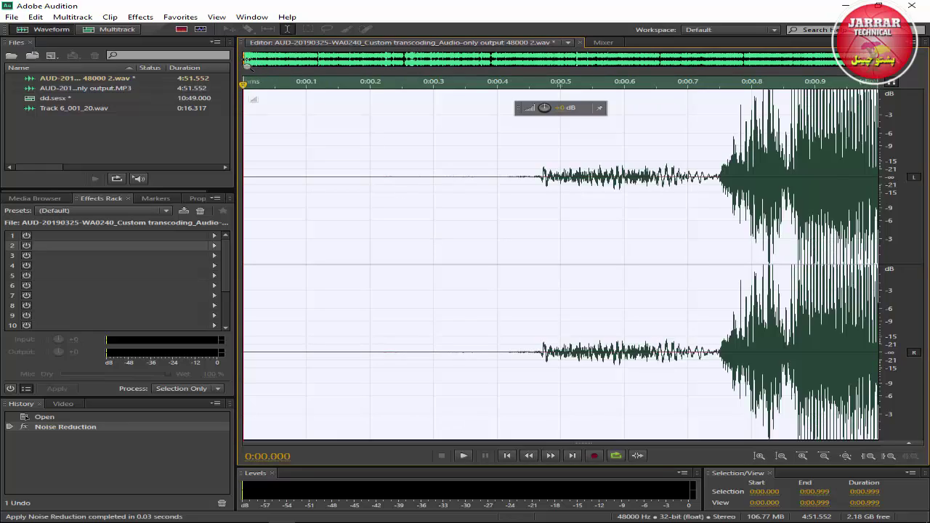
scroll(654, 166, down, 10)
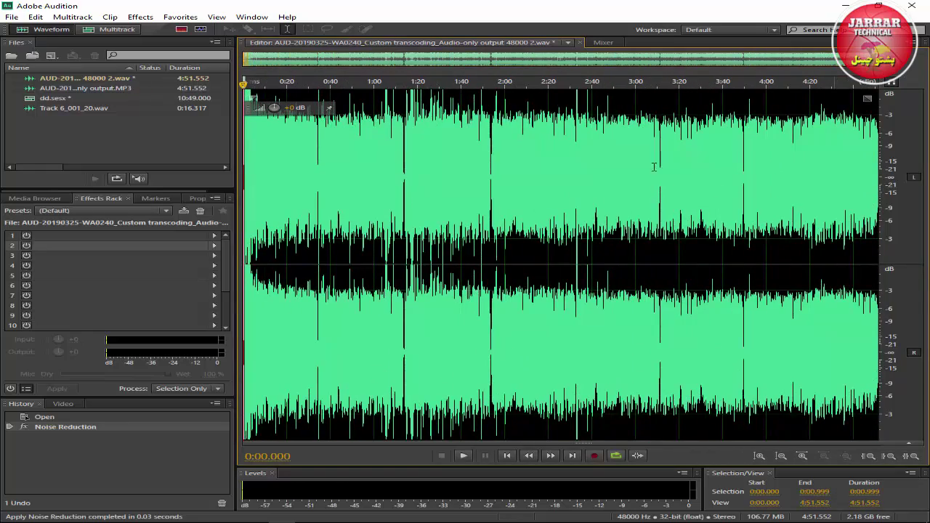
double_click(654, 167)
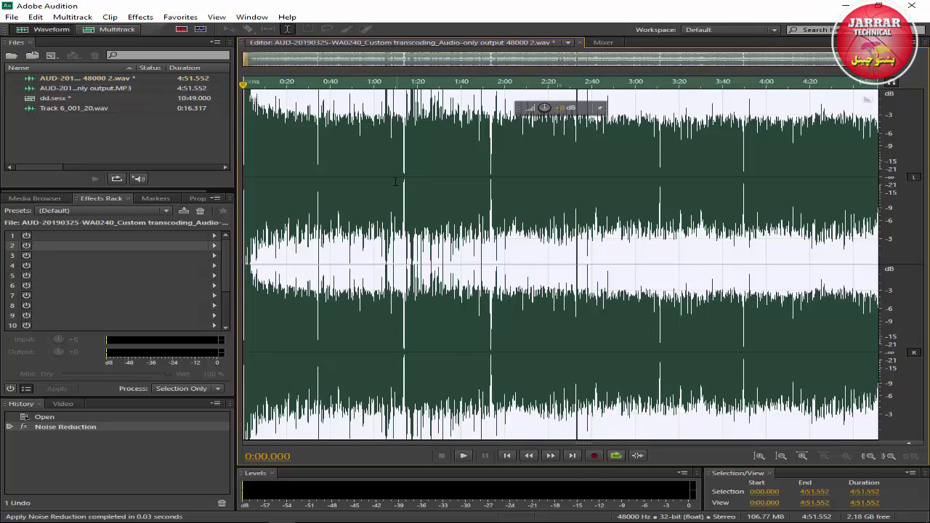
click(141, 17)
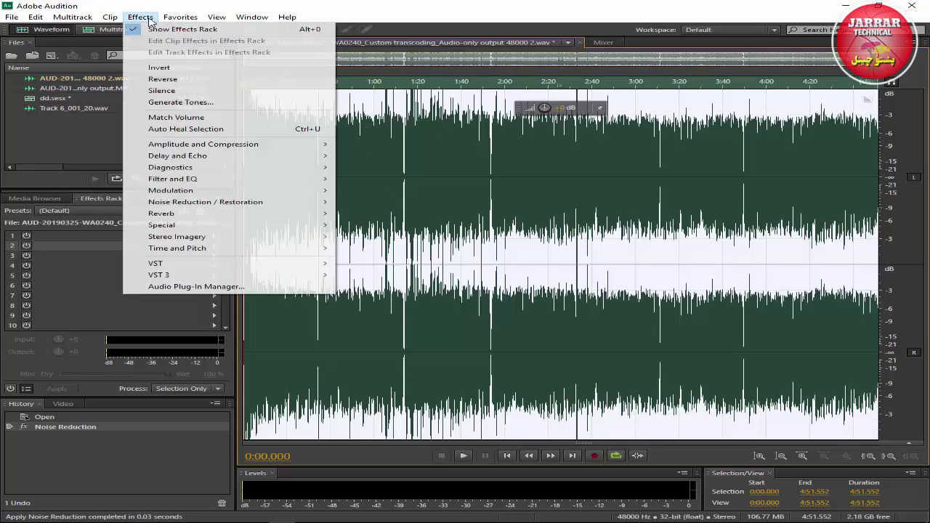
mouse_move(305, 191)
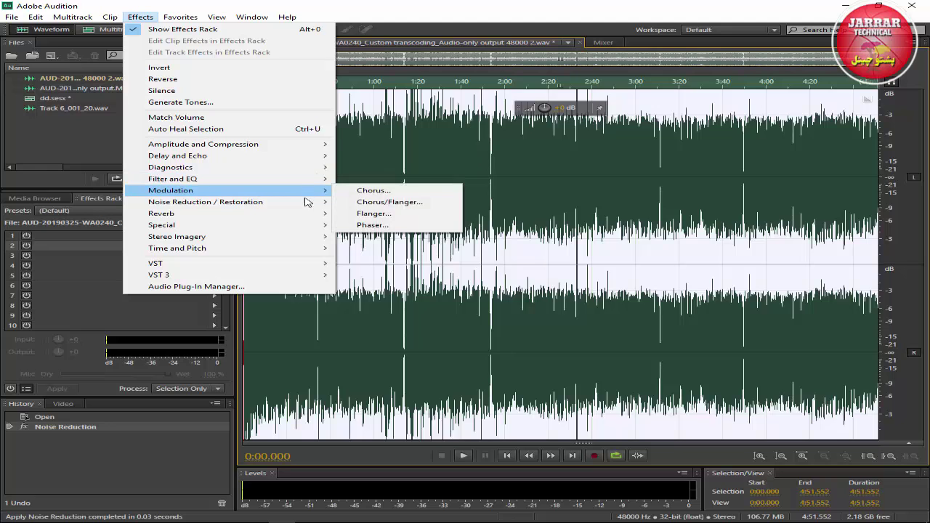
click(378, 213)
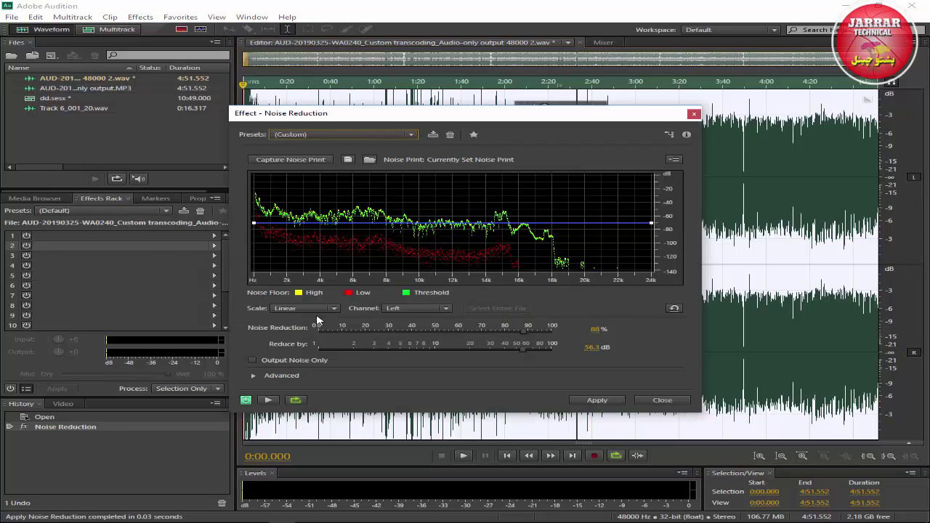
click(587, 402)
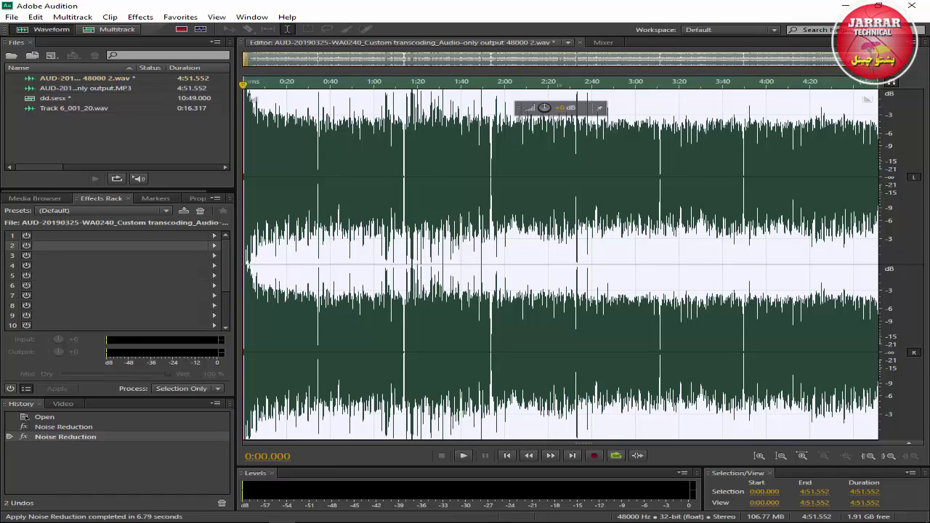
Select the quiet section from about 0:00.500 to 0:00.709 before the first loud passage and play it.
scroll(259, 100, up, 10)
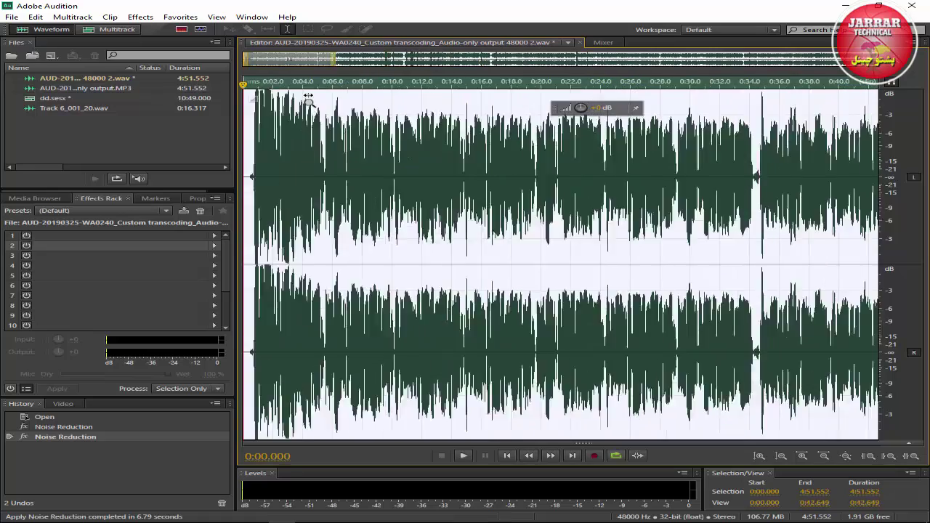
scroll(260, 100, up, 6)
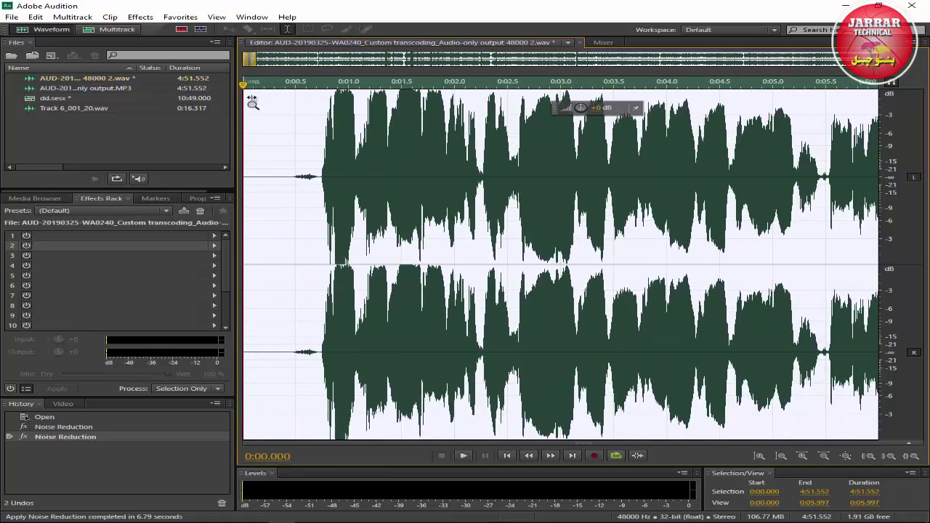
drag(318, 186, 339, 178)
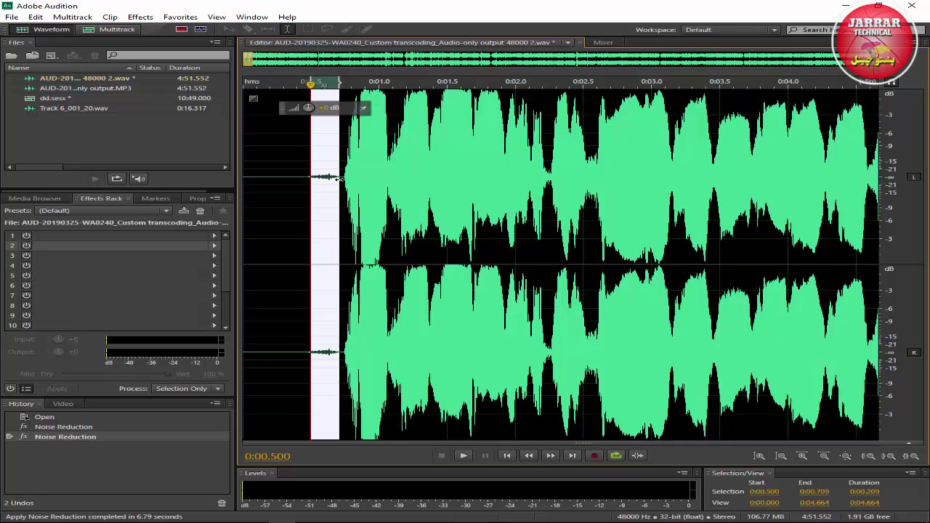
click(465, 457)
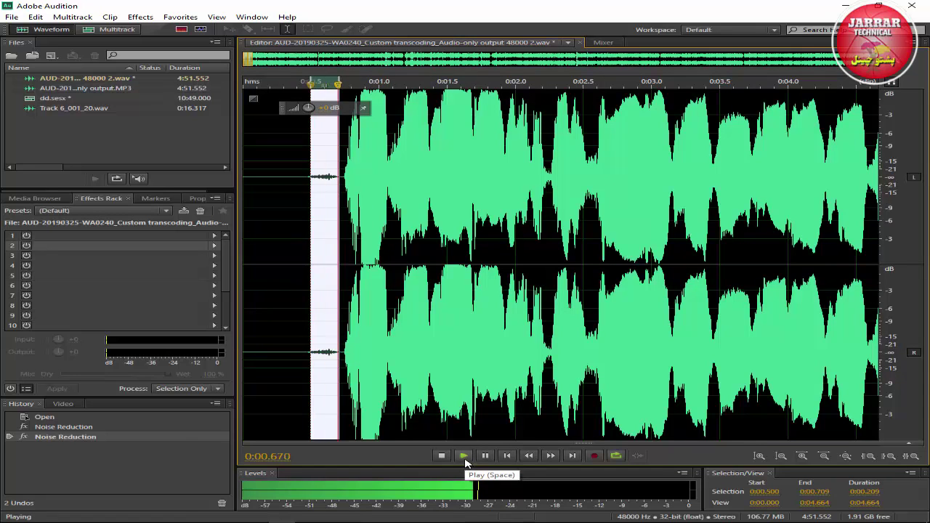
click(443, 457)
Play the cleaned waveform from about 0:00.261 to 0:04.399.
click(278, 218)
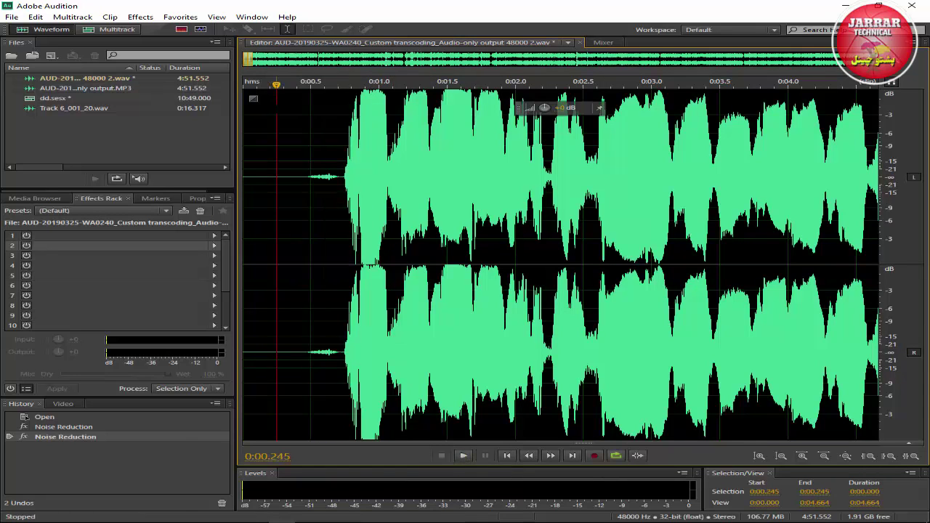
click(463, 457)
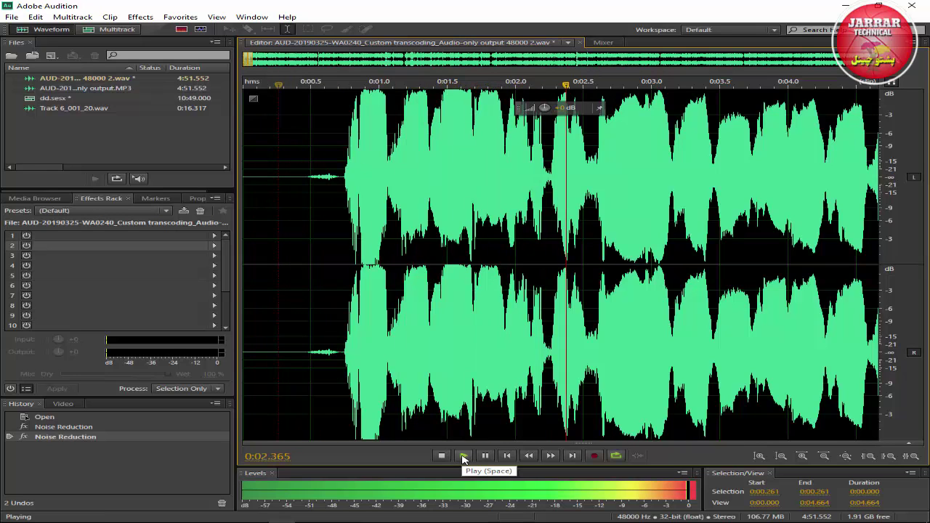
click(443, 456)
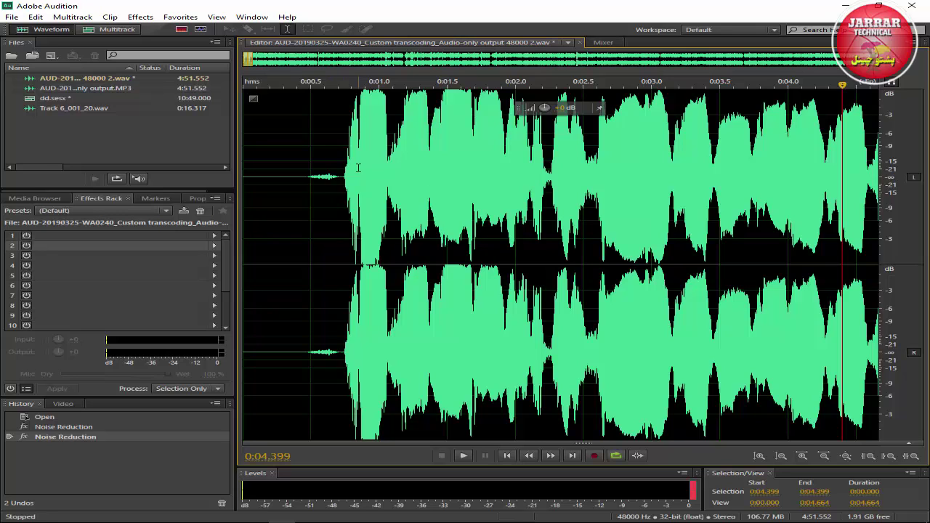
Return to the multitrack session and delete the audio clip from Track 5.
click(109, 30)
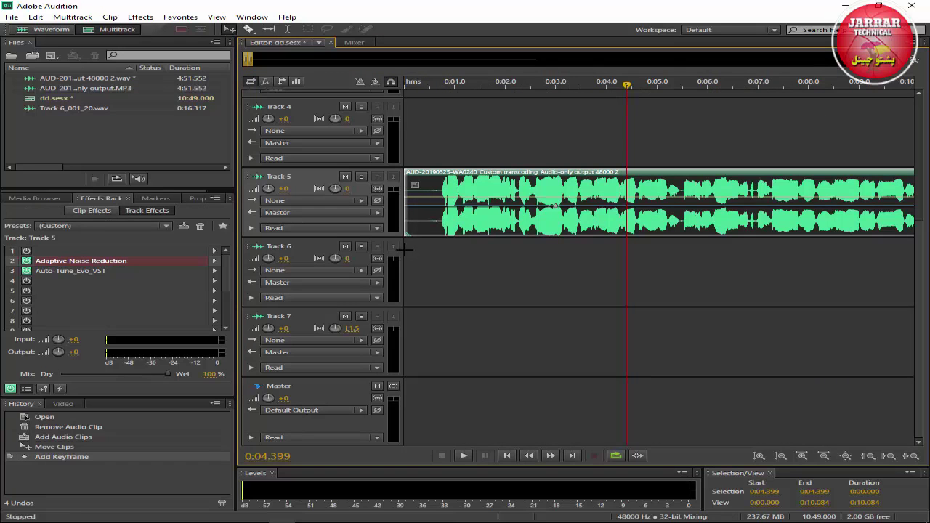
right_click(466, 177)
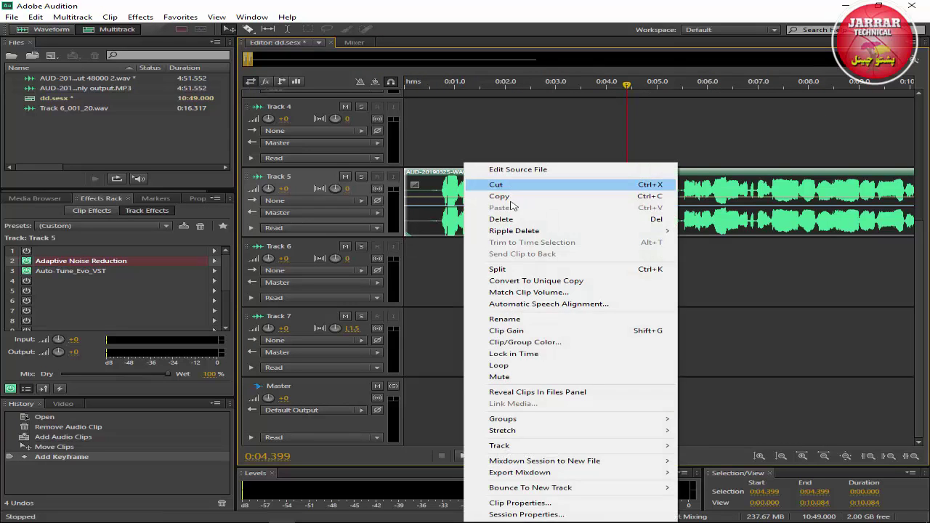
click(494, 219)
Set the audio hardware device class to ASIO in the preferences, opened from Track 5's input.
click(338, 202)
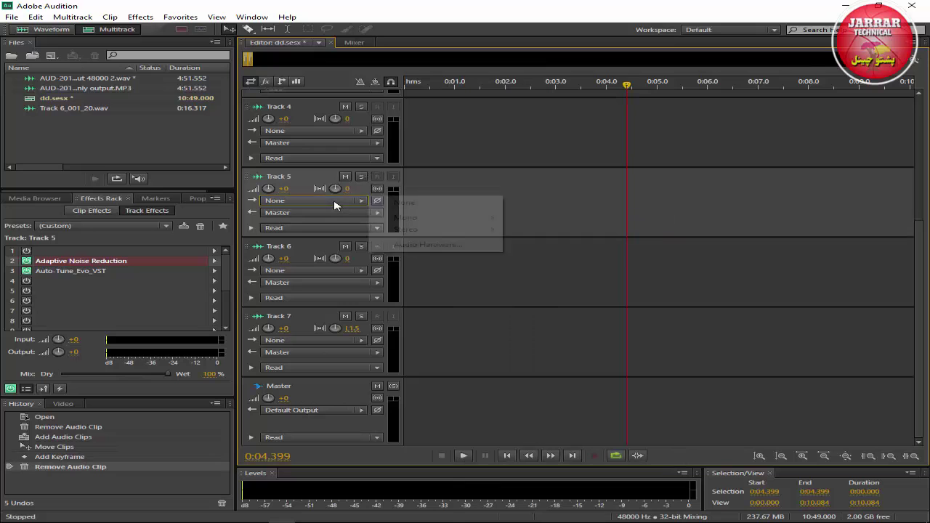
click(427, 245)
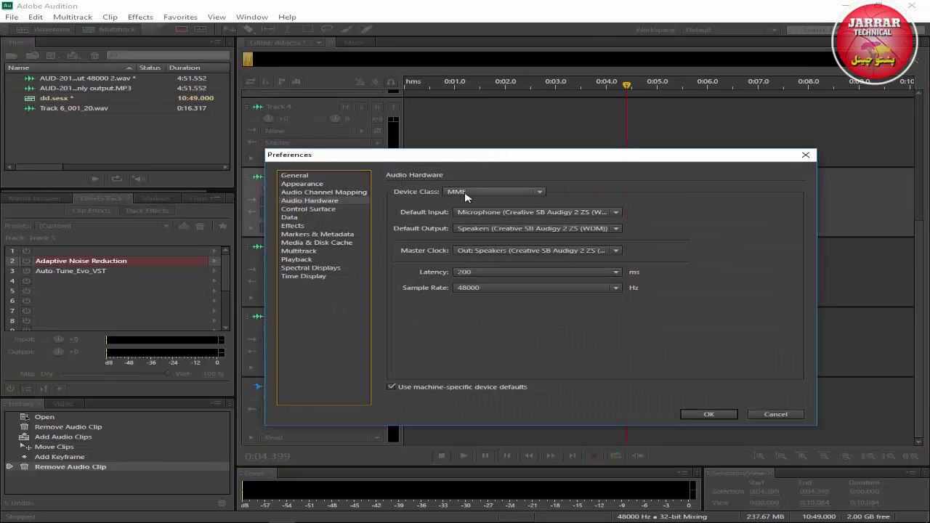
click(458, 191)
click(476, 205)
click(607, 313)
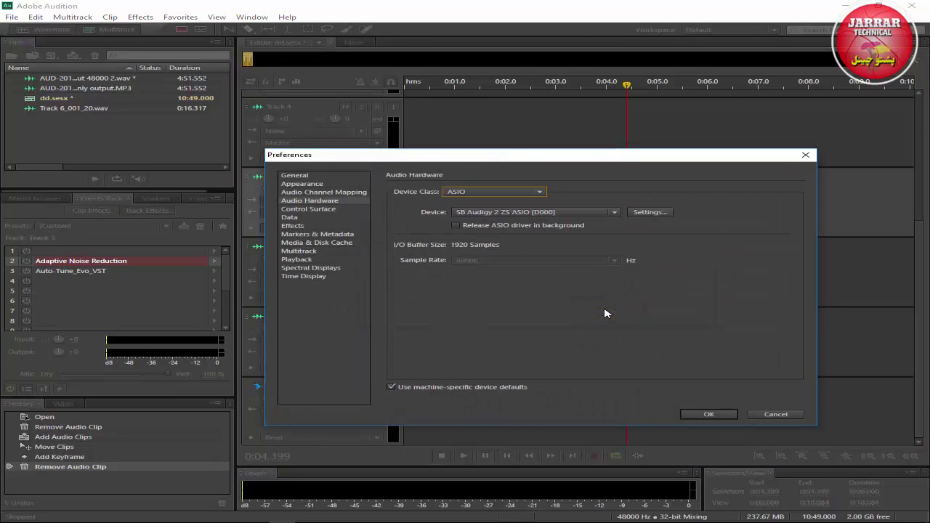
click(702, 413)
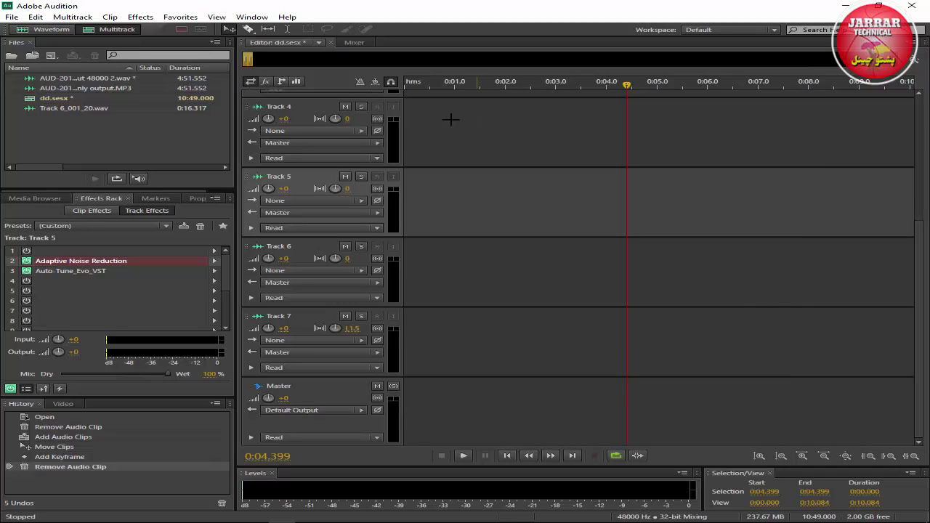
Set Track 5's input to [21S] Mic In L and arm the track for recording.
click(350, 202)
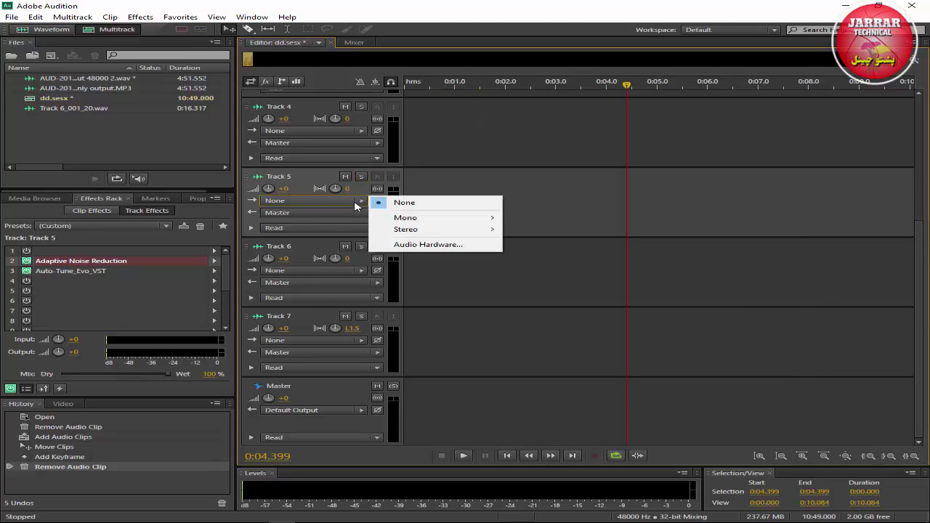
mouse_move(421, 234)
click(549, 360)
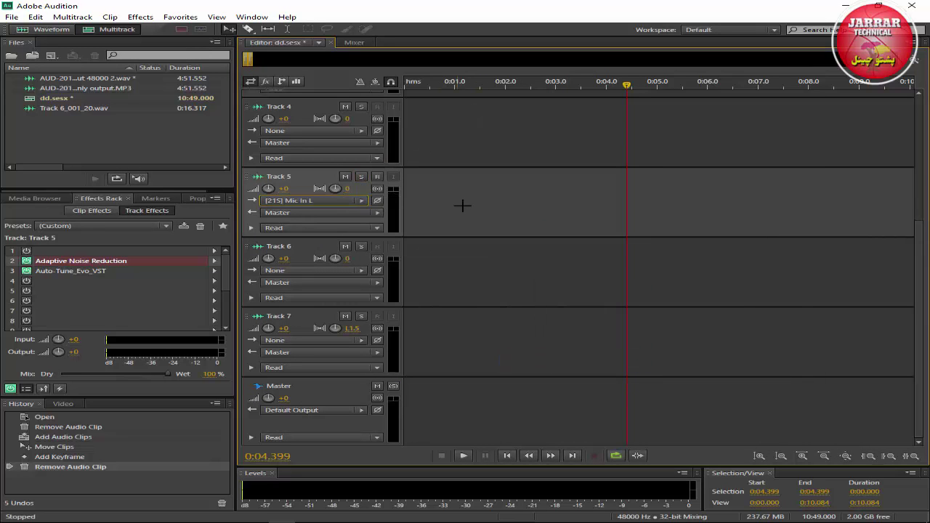
click(378, 178)
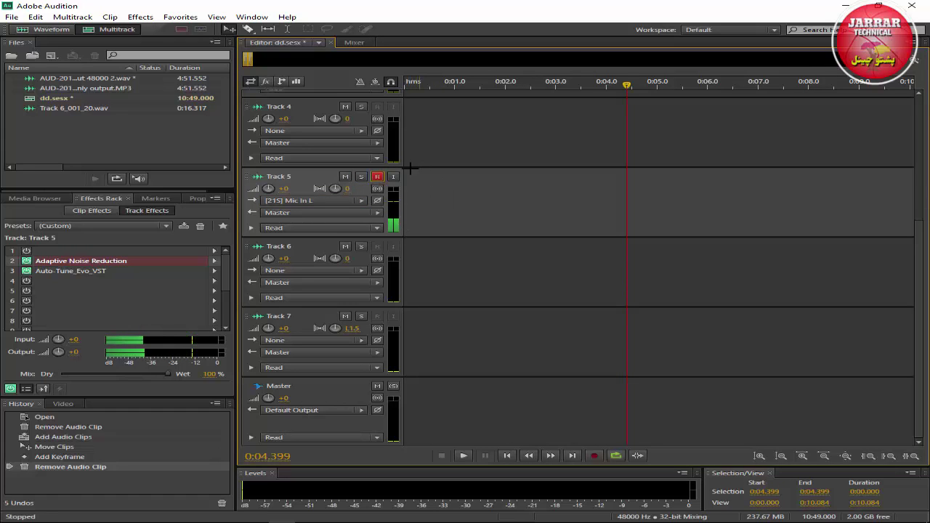
Move the playhead to the start of the session and briefly monitor Track 5's live input.
key(Home)
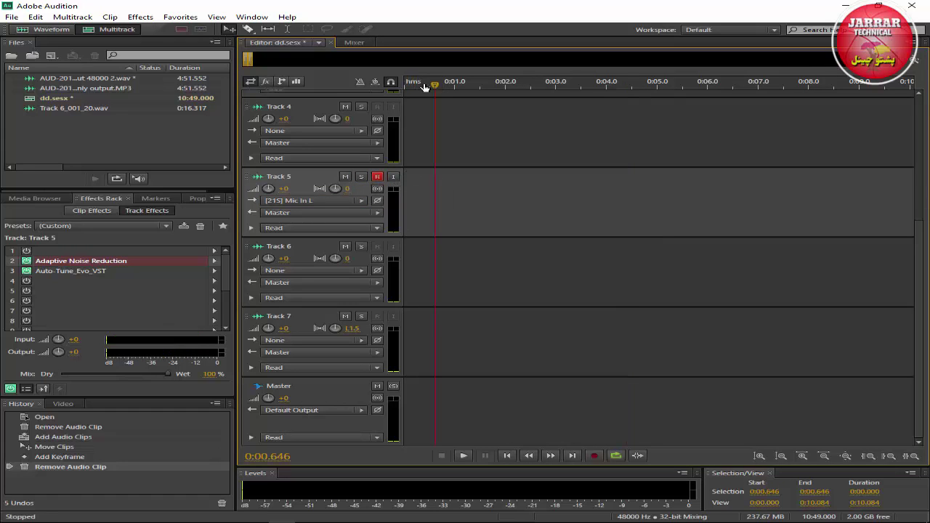
click(394, 178)
click(393, 177)
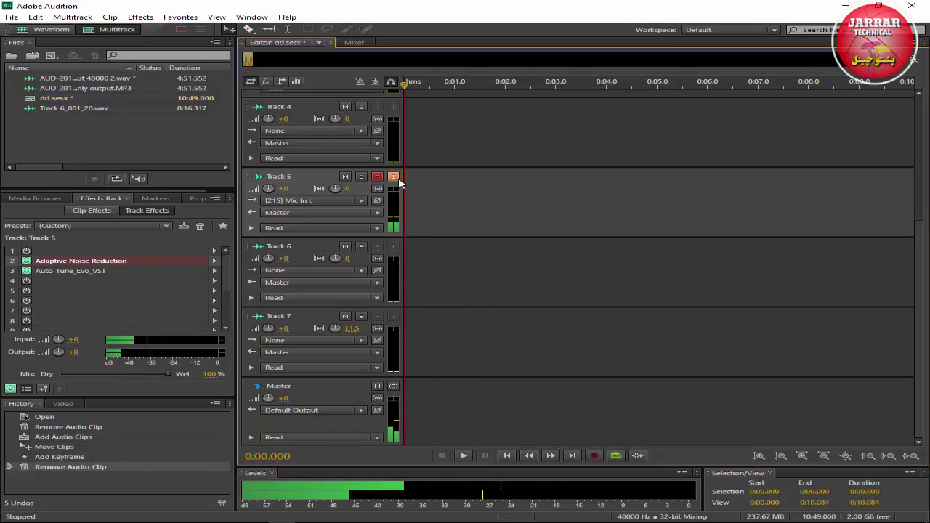
Record a microphone take of about 8 seconds on Track 5.
click(597, 458)
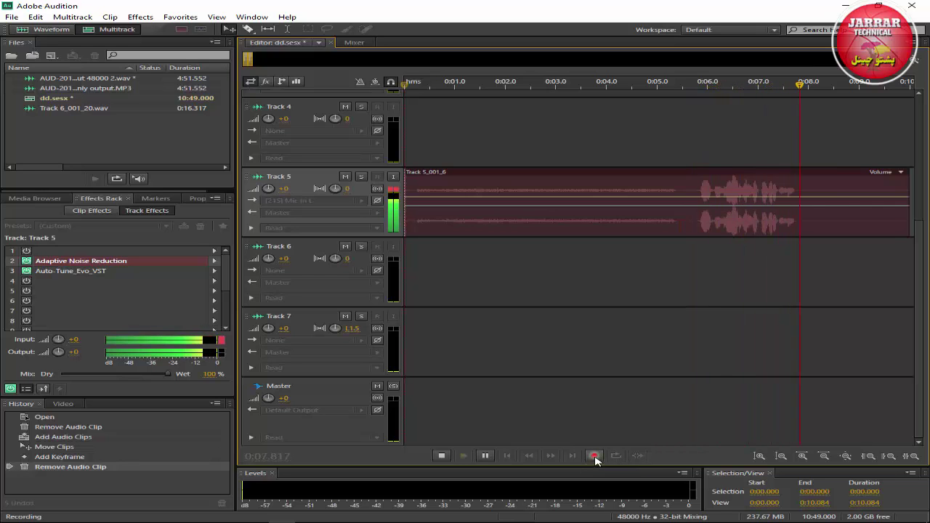
click(594, 456)
click(442, 457)
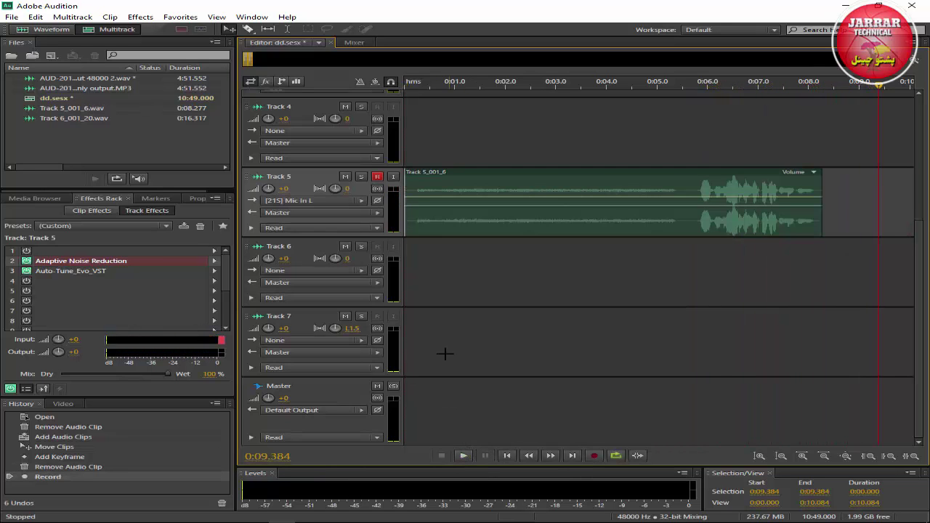
Switch the audio hardware device class to MME in the preferences.
click(320, 202)
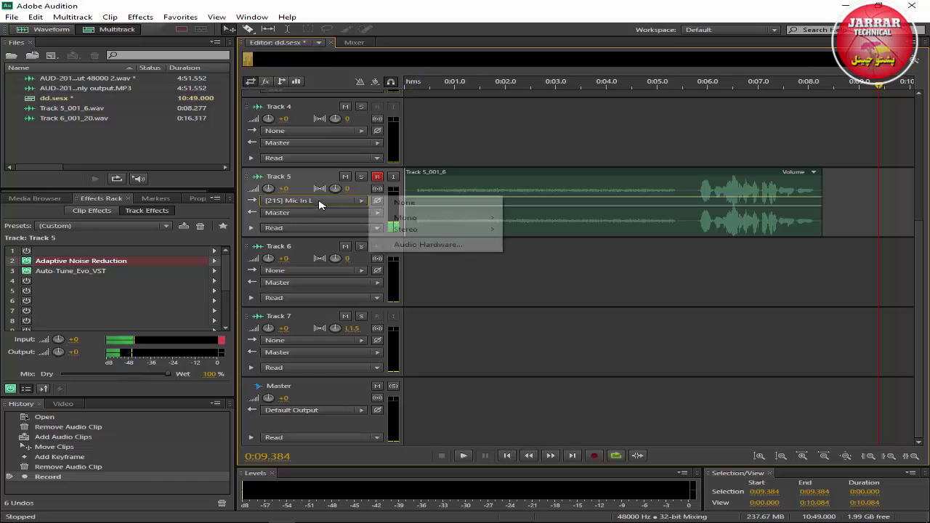
click(429, 245)
click(494, 191)
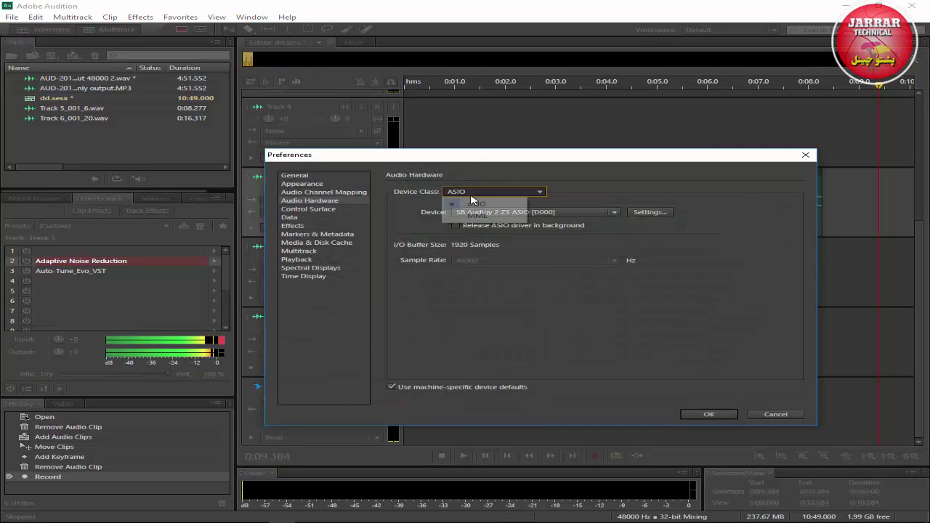
click(481, 216)
click(614, 312)
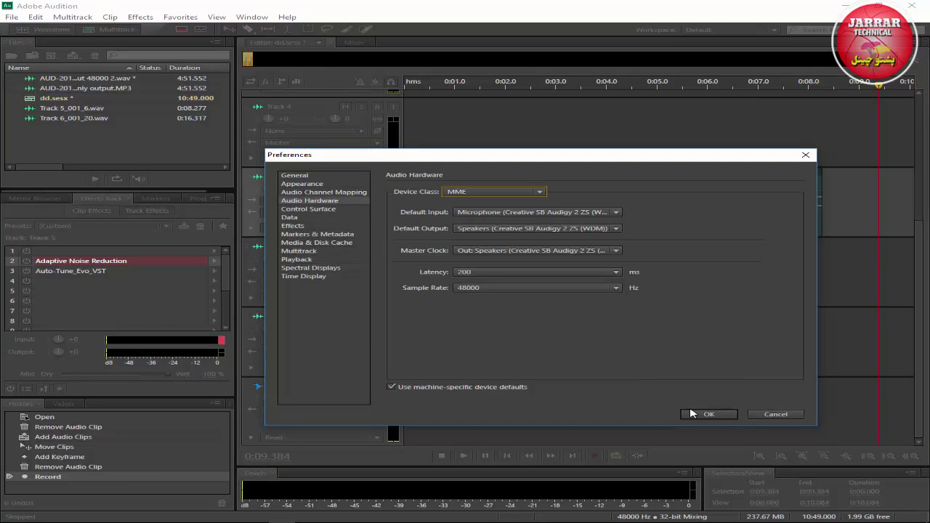
click(708, 414)
Play the new Track 5 recording from about 0:00.172 to 0:05.346.
drag(453, 86, 410, 111)
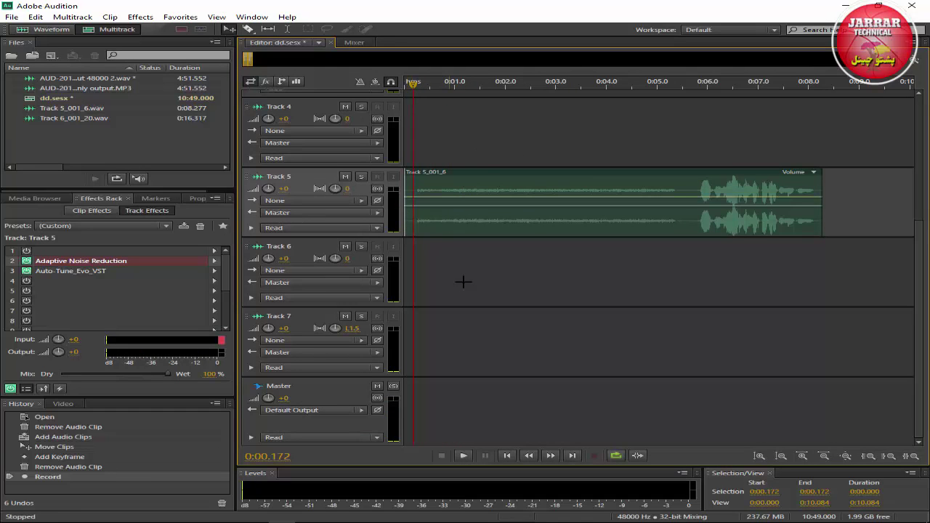
click(465, 455)
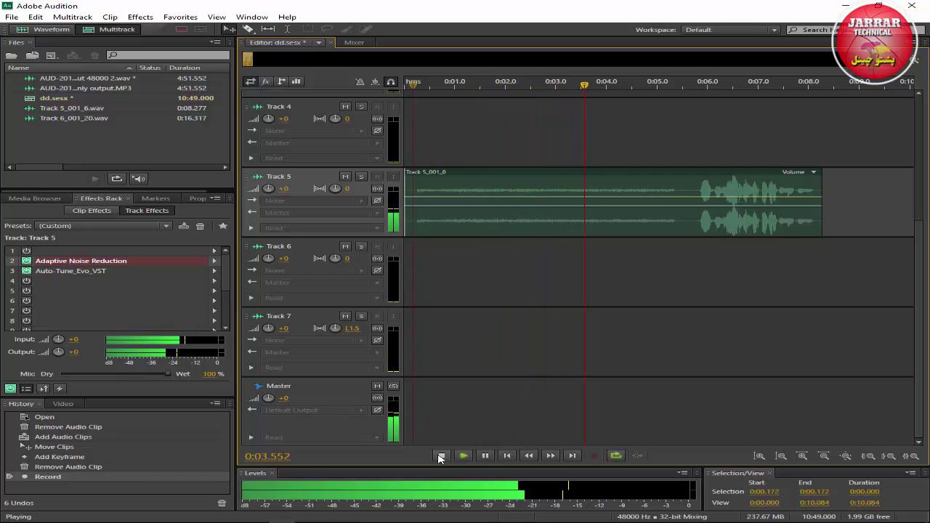
click(441, 456)
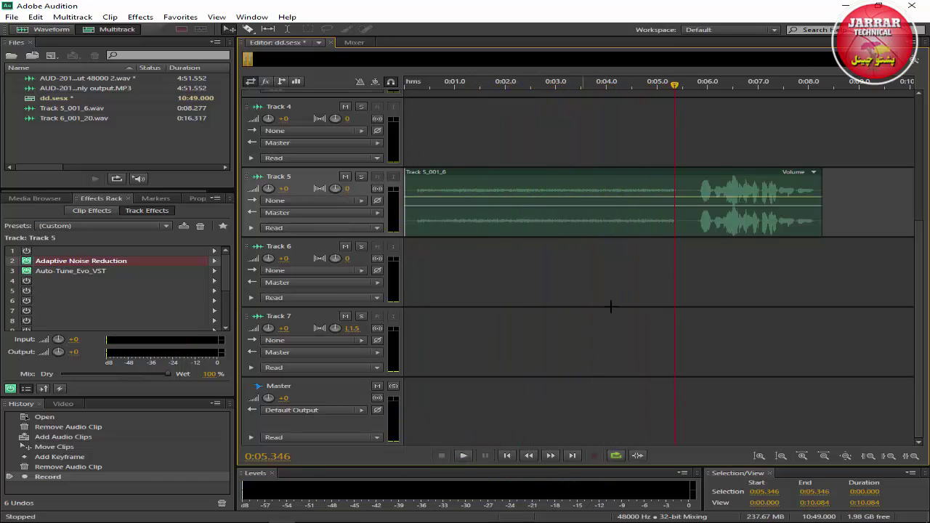
Open the Track 5 recording in the waveform editor and play part of its noise-only section, selected from 0:00.113 to 0:05.430.
click(482, 198)
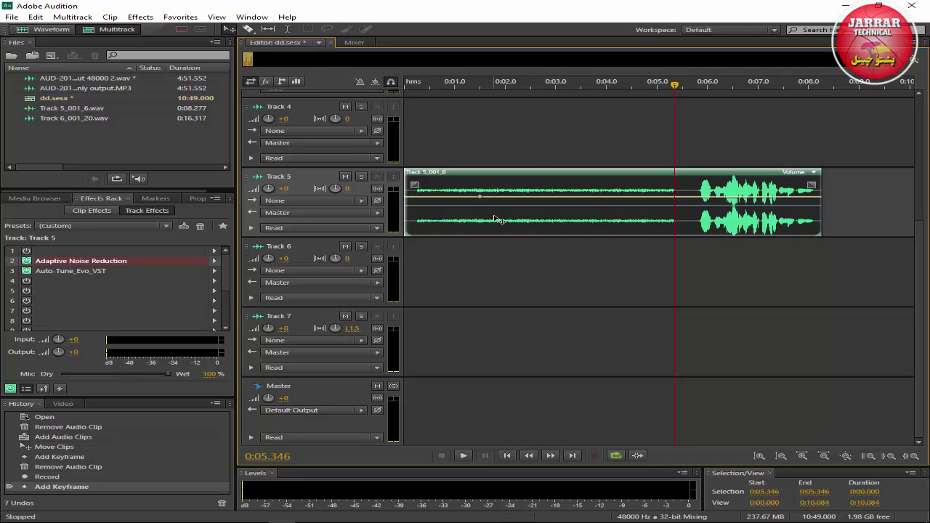
double_click(513, 178)
drag(660, 238, 250, 238)
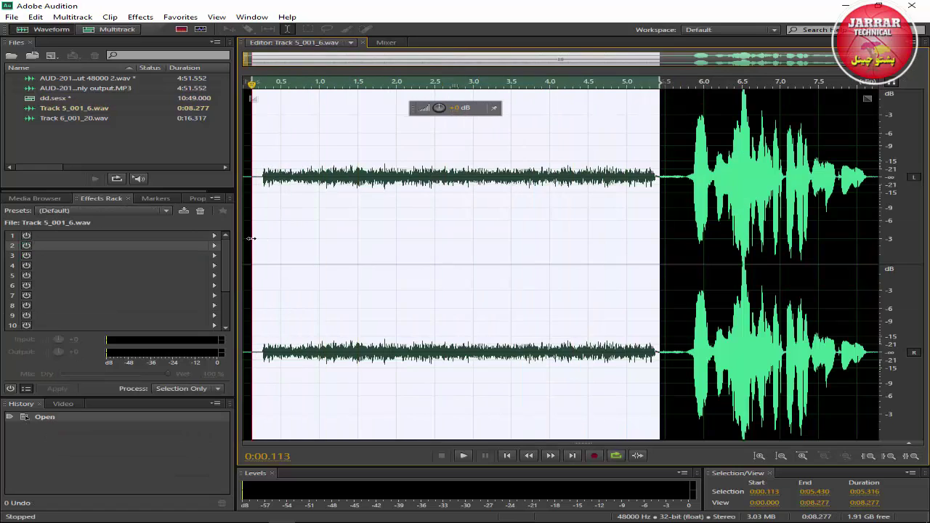
click(462, 455)
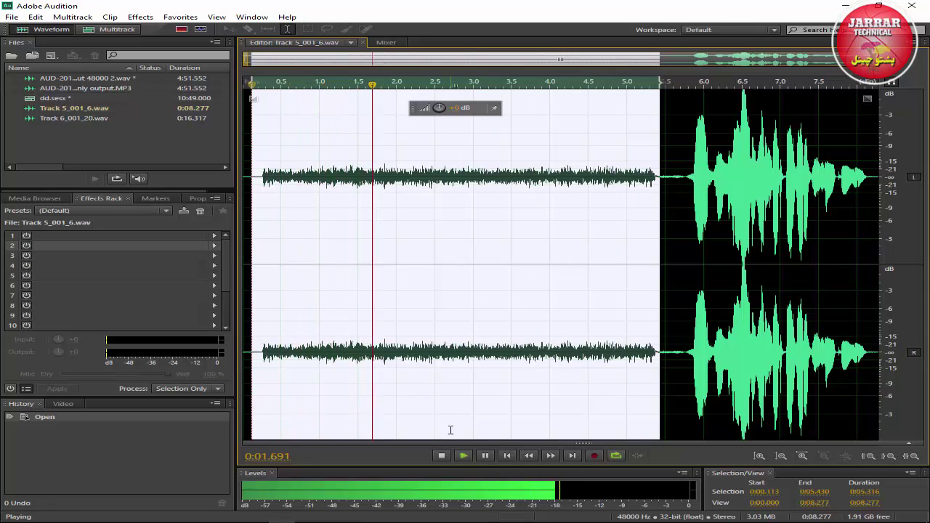
click(442, 458)
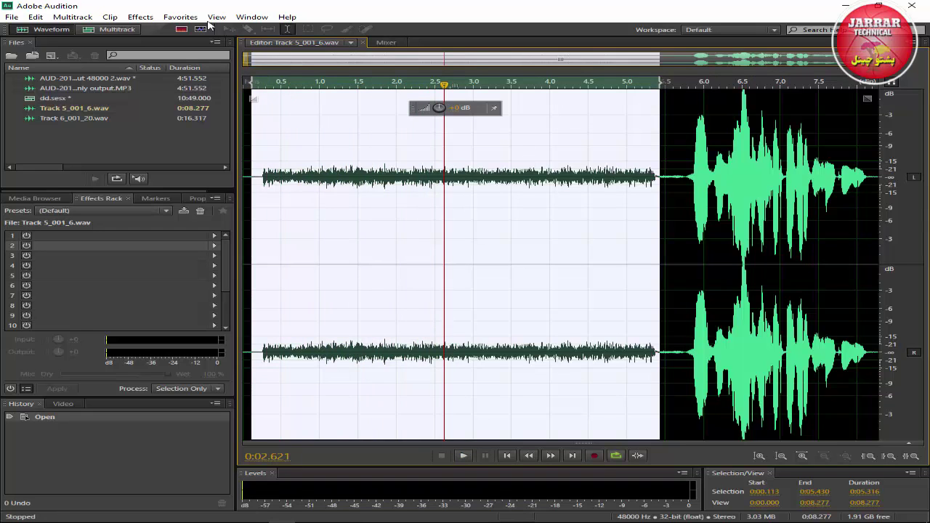
Preview the Noise Reduction process on the selection, setting Noise Reduction to 100% and Reduce by to 100 dB.
click(141, 16)
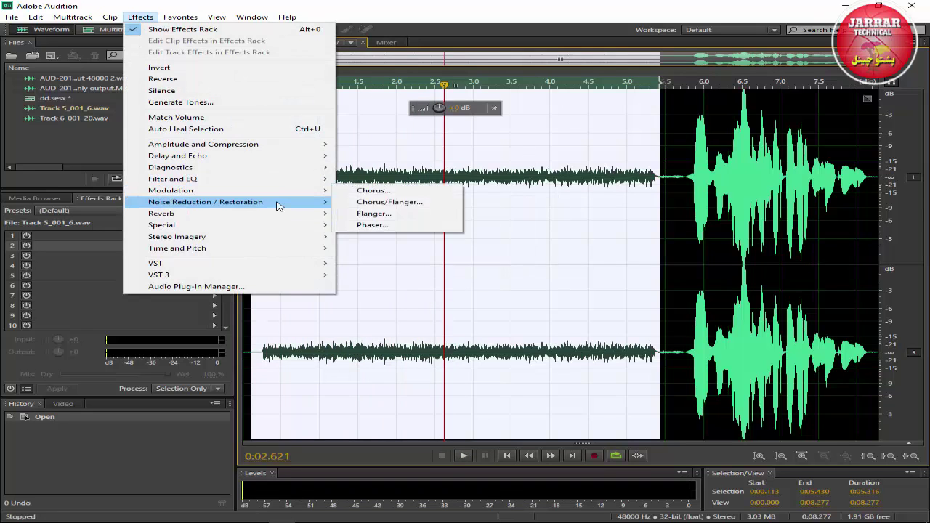
mouse_move(279, 207)
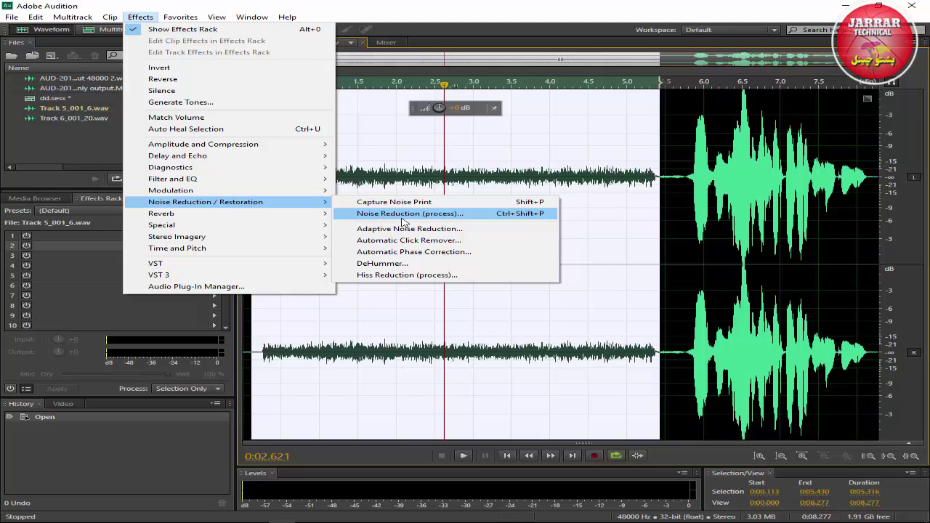
click(434, 218)
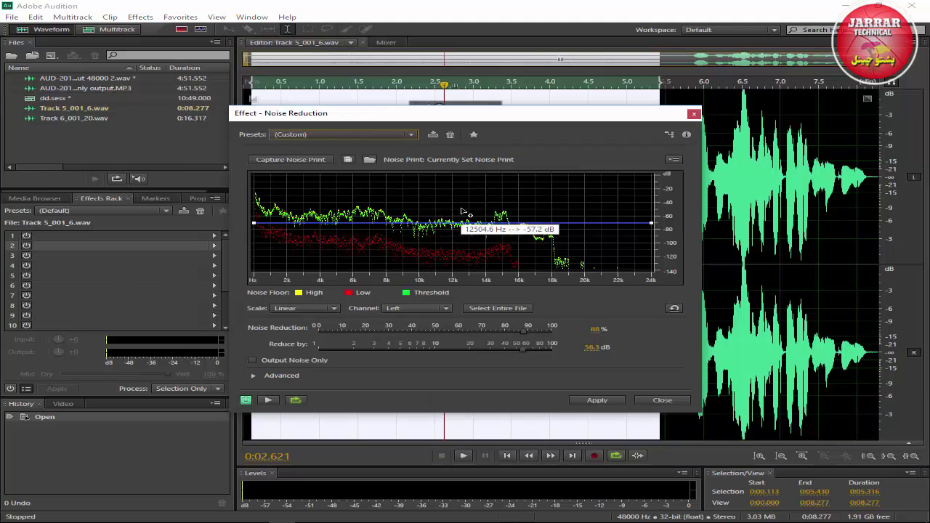
click(268, 399)
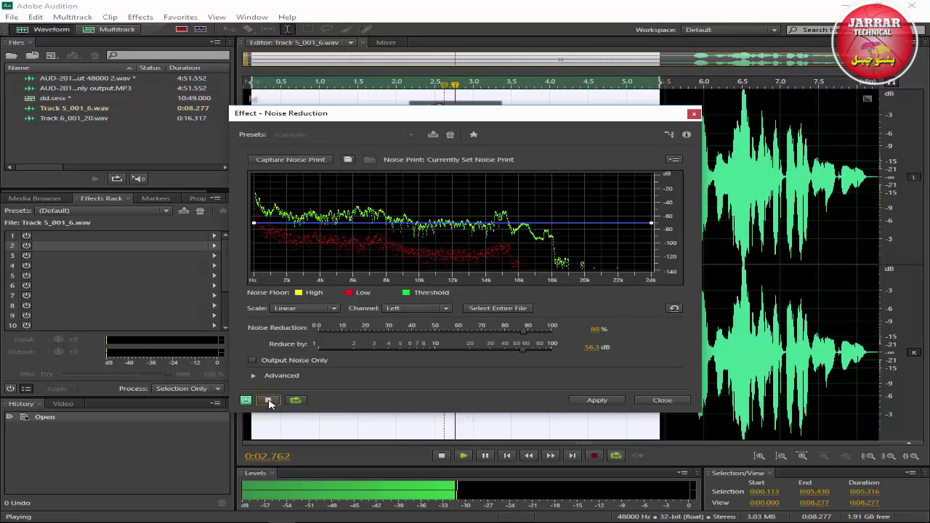
drag(525, 331, 556, 348)
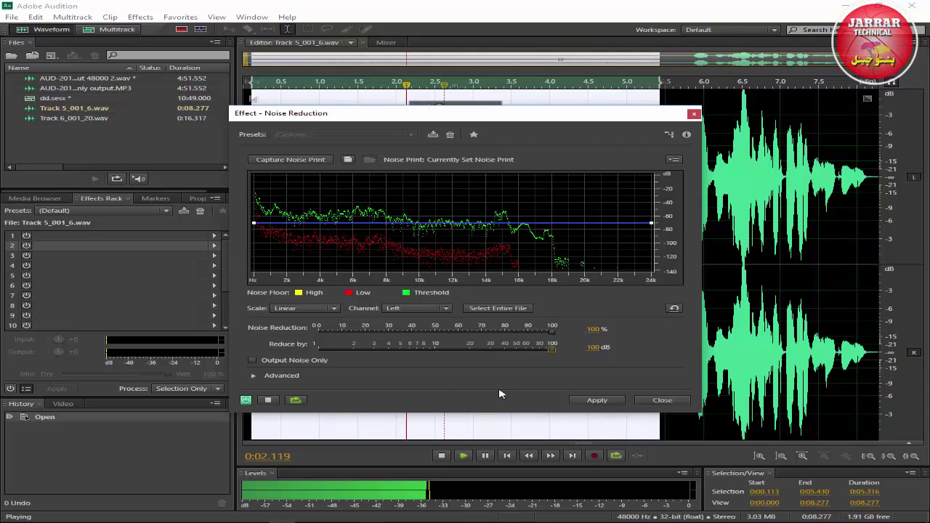
key(space)
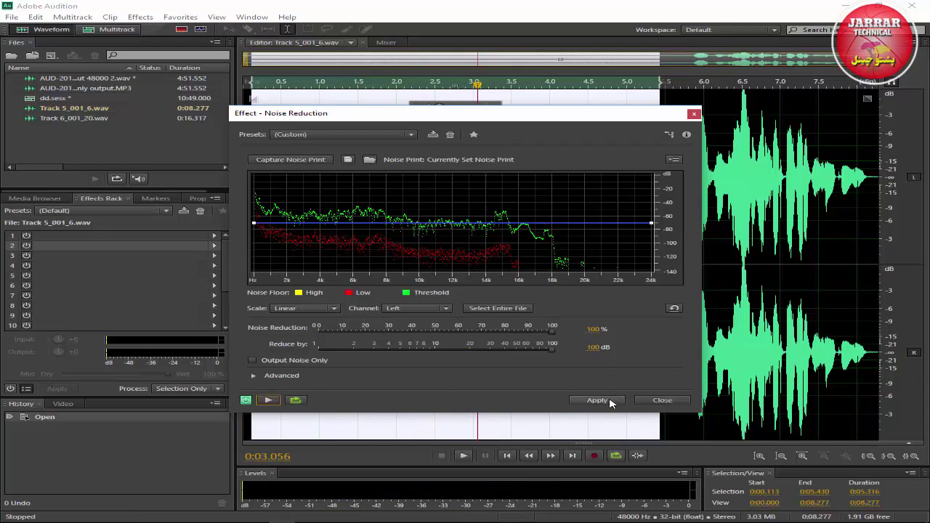
Apply the noise reduction to the whole noise-only selection and undo it.
click(598, 400)
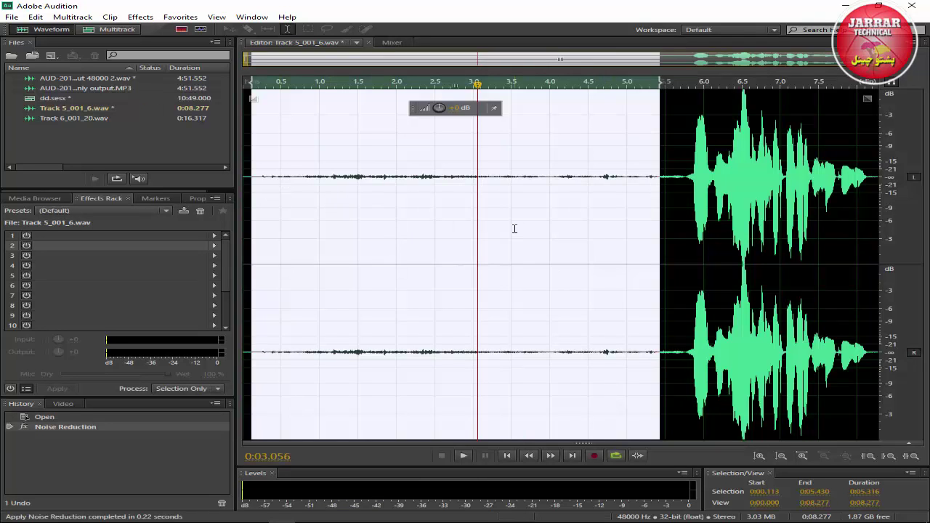
key(ctrl+z)
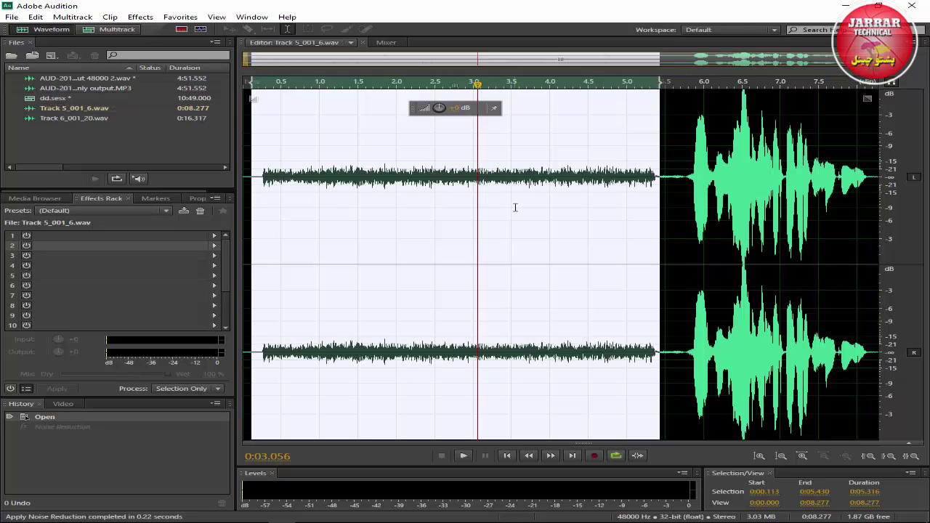
Apply the Noise Reduction process with the same settings only to the section from 0:00.227 to 0:03.717.
drag(528, 183, 261, 180)
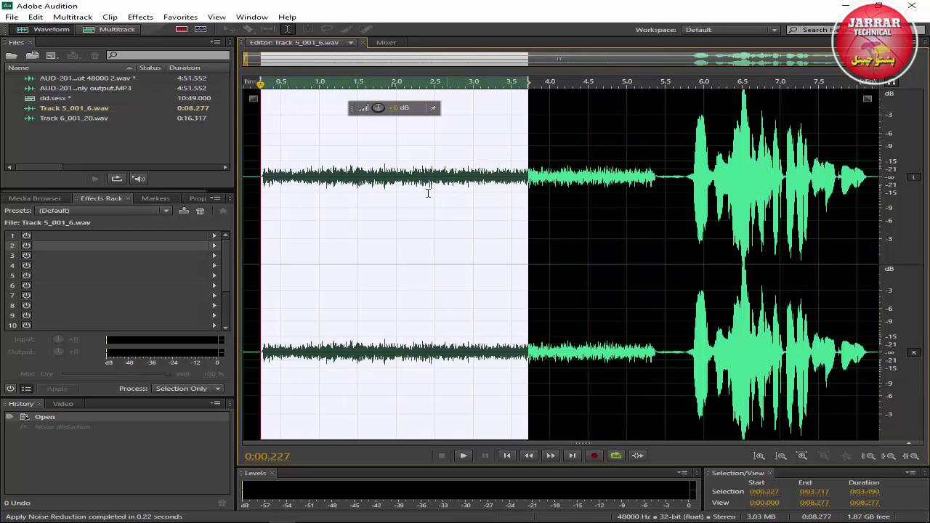
click(140, 16)
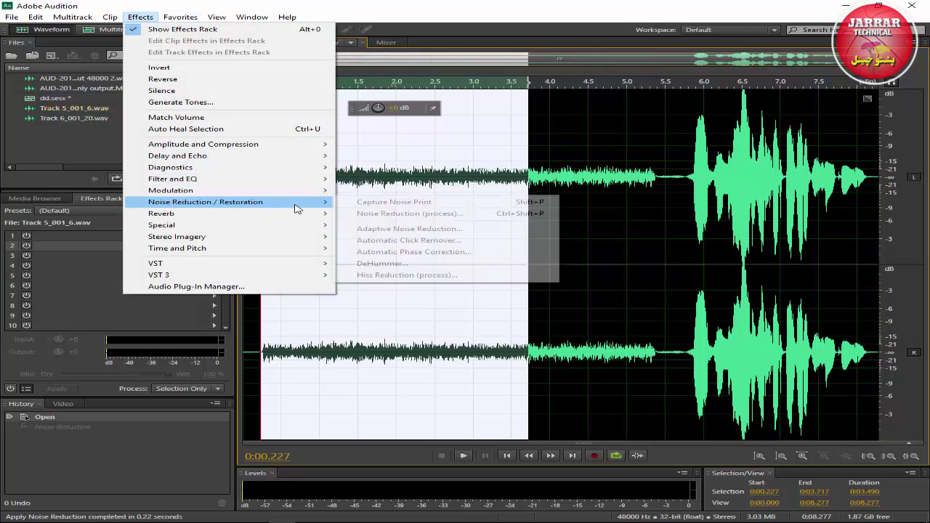
click(409, 214)
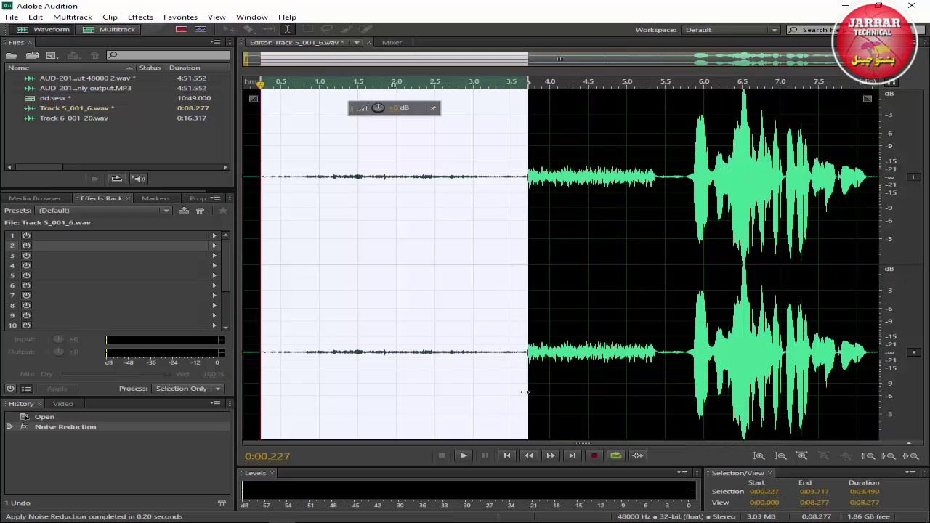
click(574, 399)
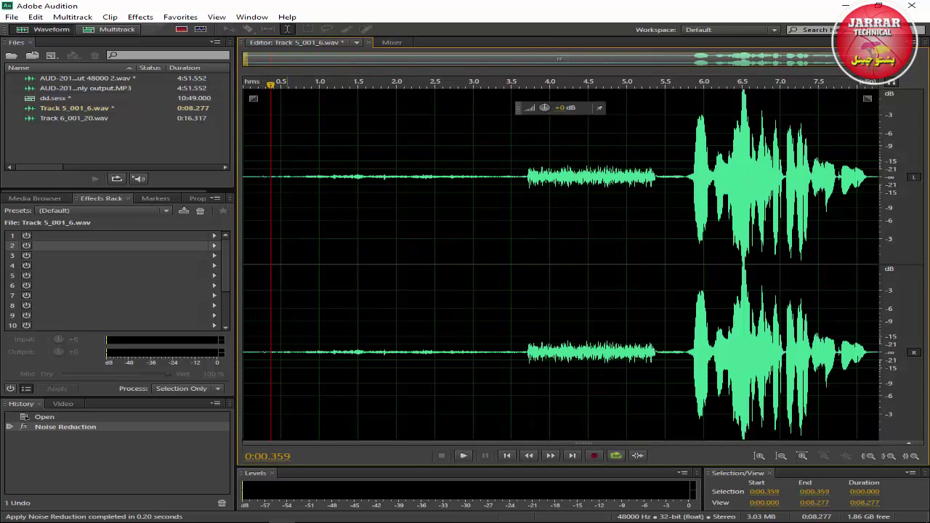
Play the recording from 0:00.359 to compare treated and untreated noise, and mark the treated section from 0:00.690 to 0:03.604.
click(463, 455)
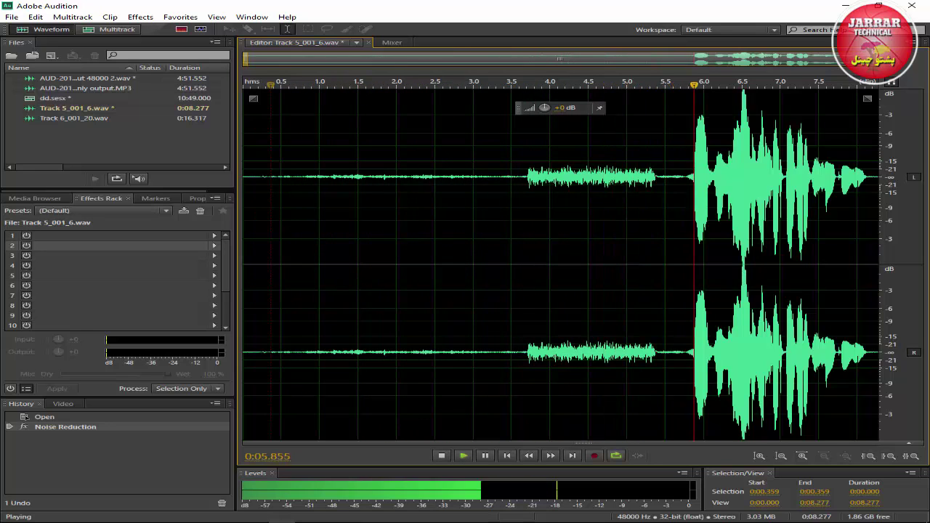
click(441, 456)
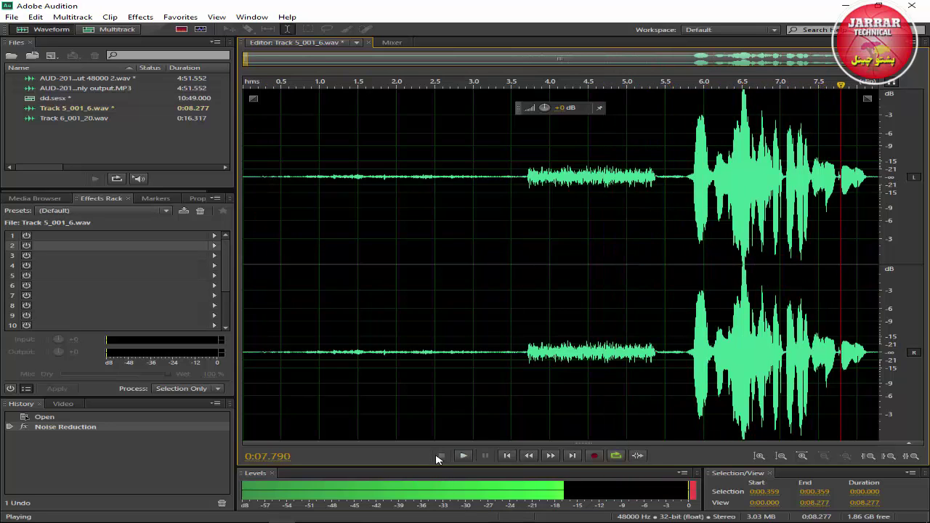
drag(527, 367, 655, 370)
drag(519, 371, 295, 373)
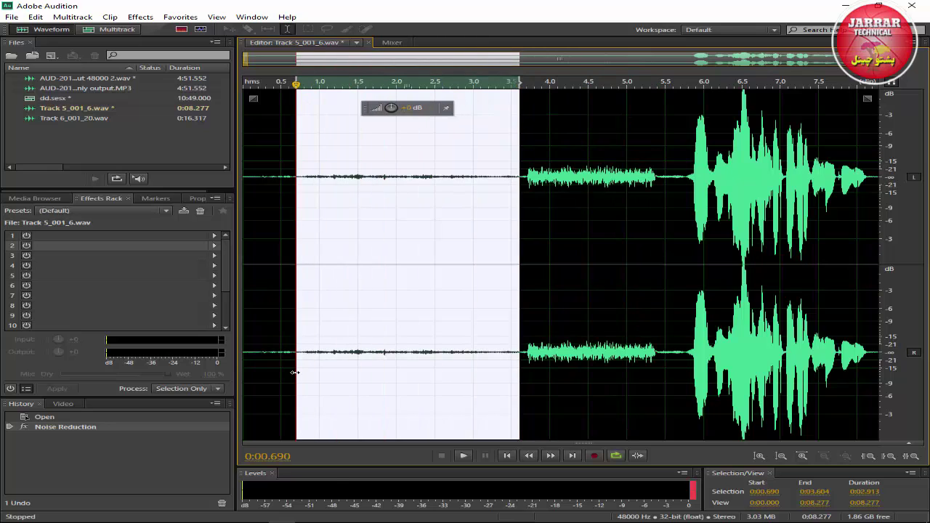